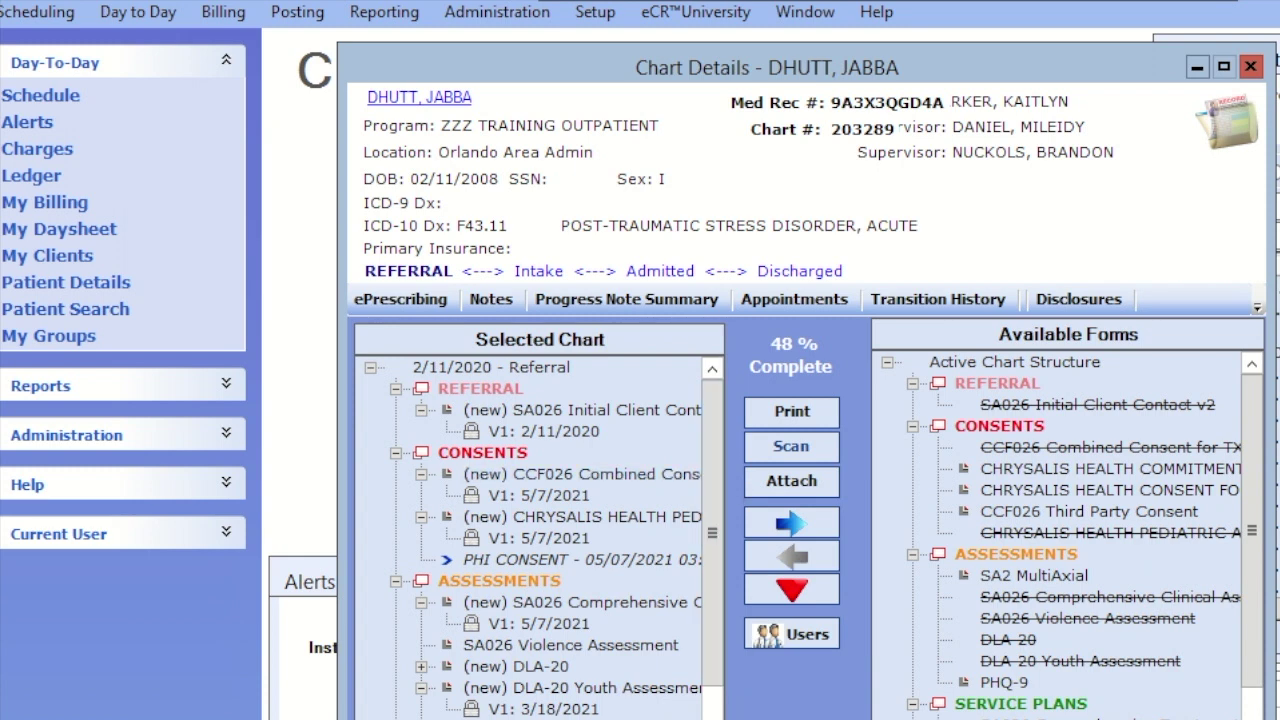
Open the 5/7/2021 version of the Combined Consent for TX and to Disclose PHI, review its sections through the signatures, and close it
{"action": "scroll", "coordinate": [530, 540], "scroll_direction": "right", "scroll_amount": 2}
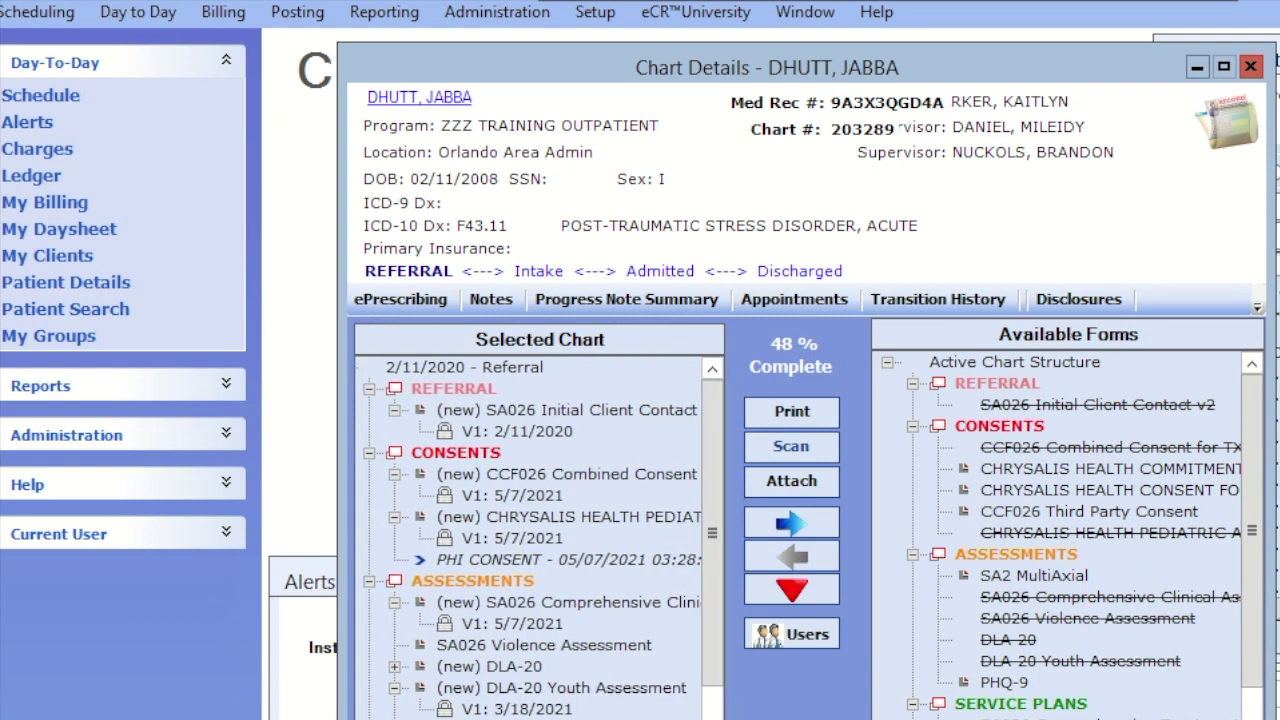
{"action": "scroll", "coordinate": [530, 540], "scroll_direction": "right", "scroll_amount": 2}
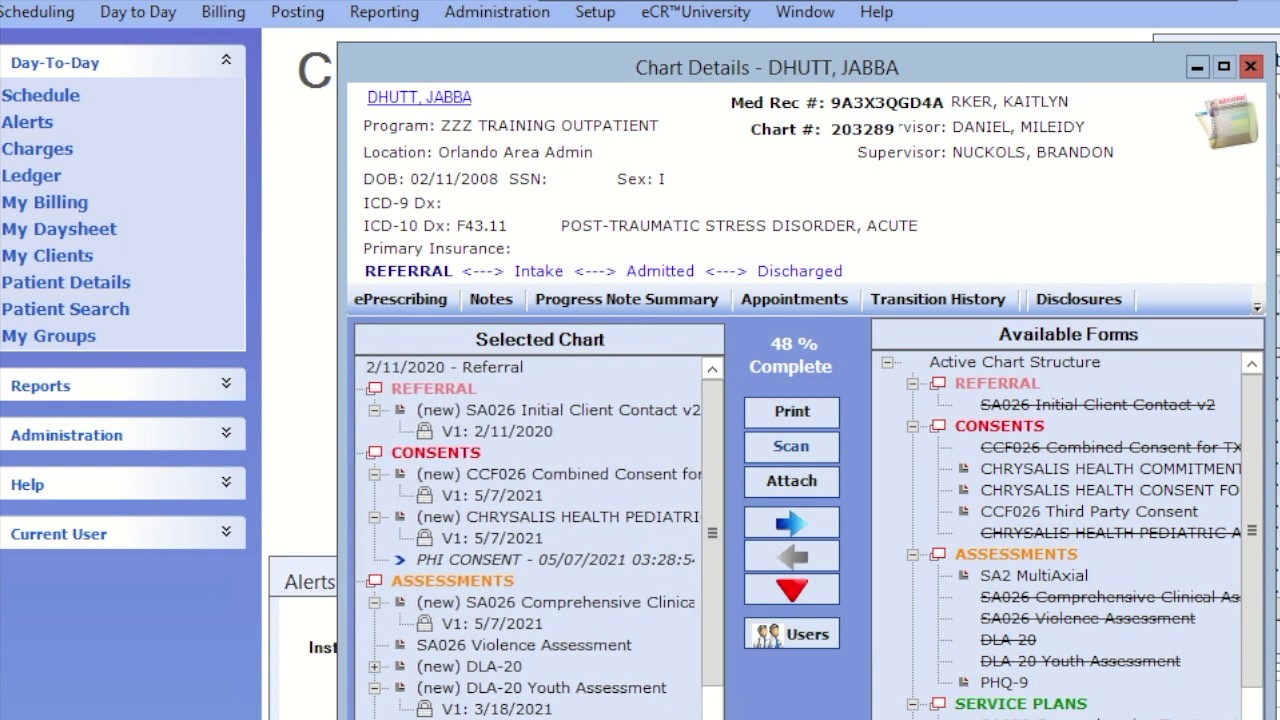
{"action": "double_click", "coordinate": [517, 497]}
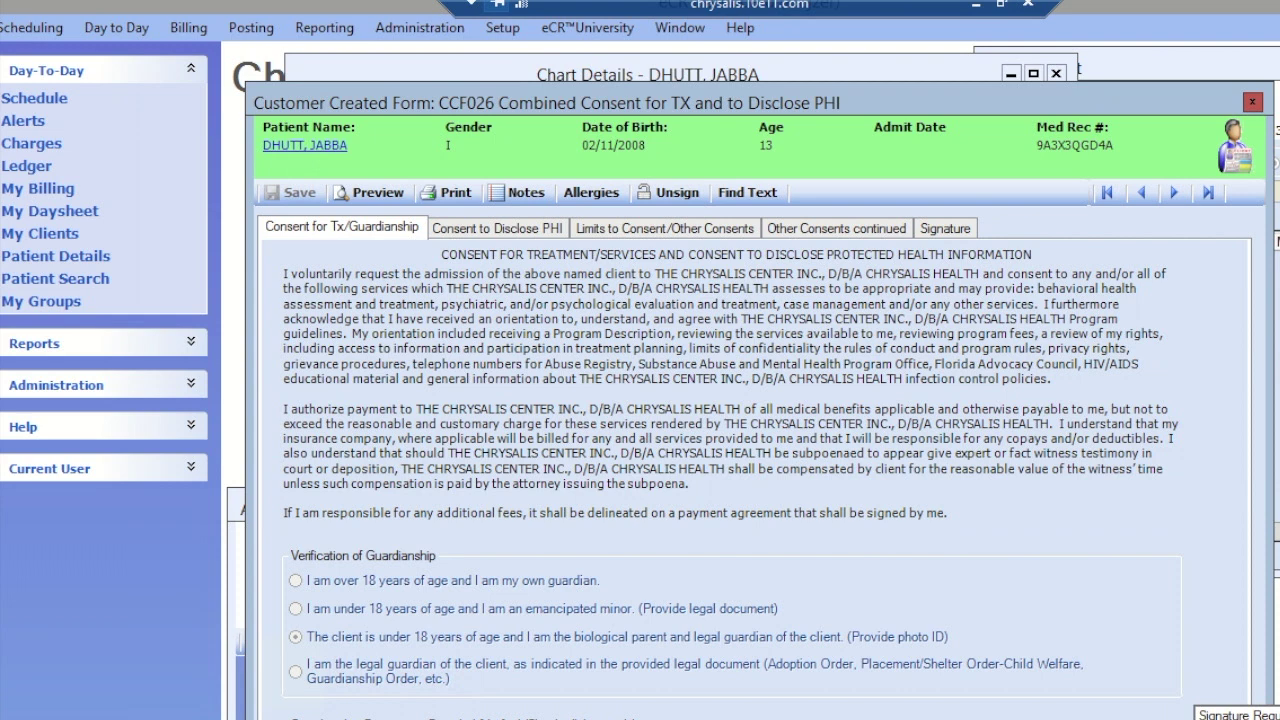
{"action": "left_click", "coordinate": [490, 230]}
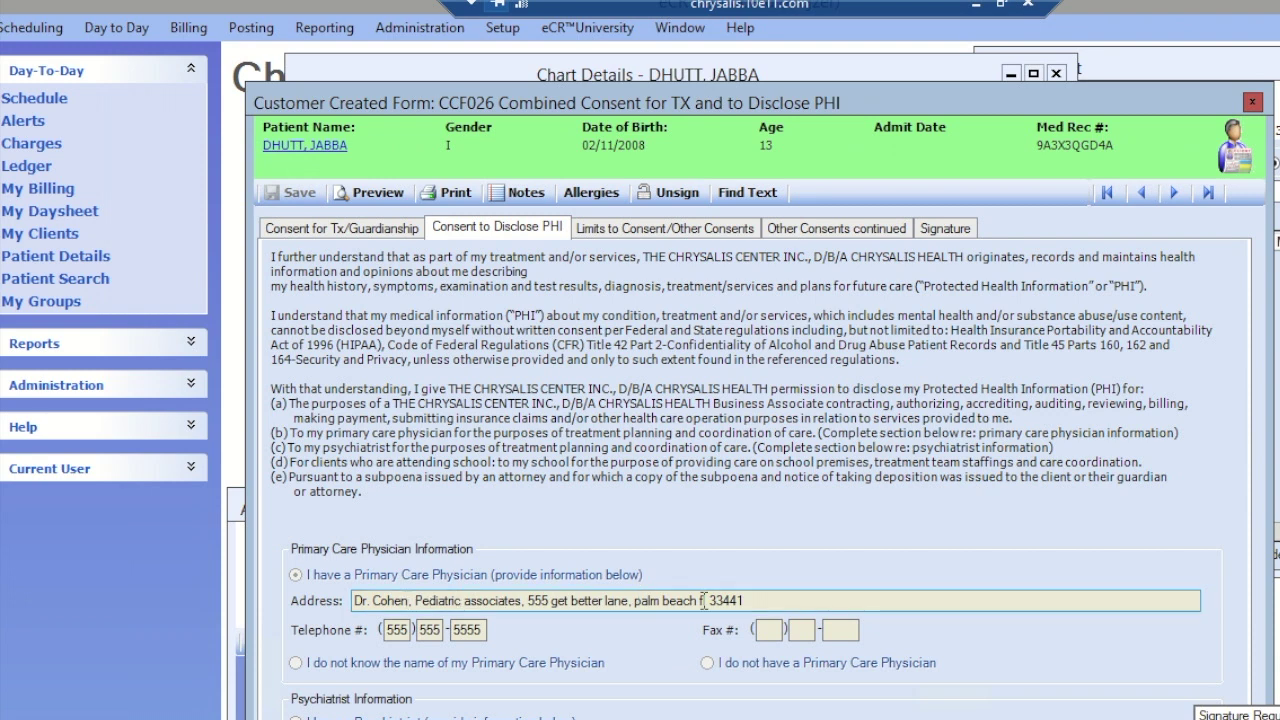
{"action": "left_click", "coordinate": [633, 232]}
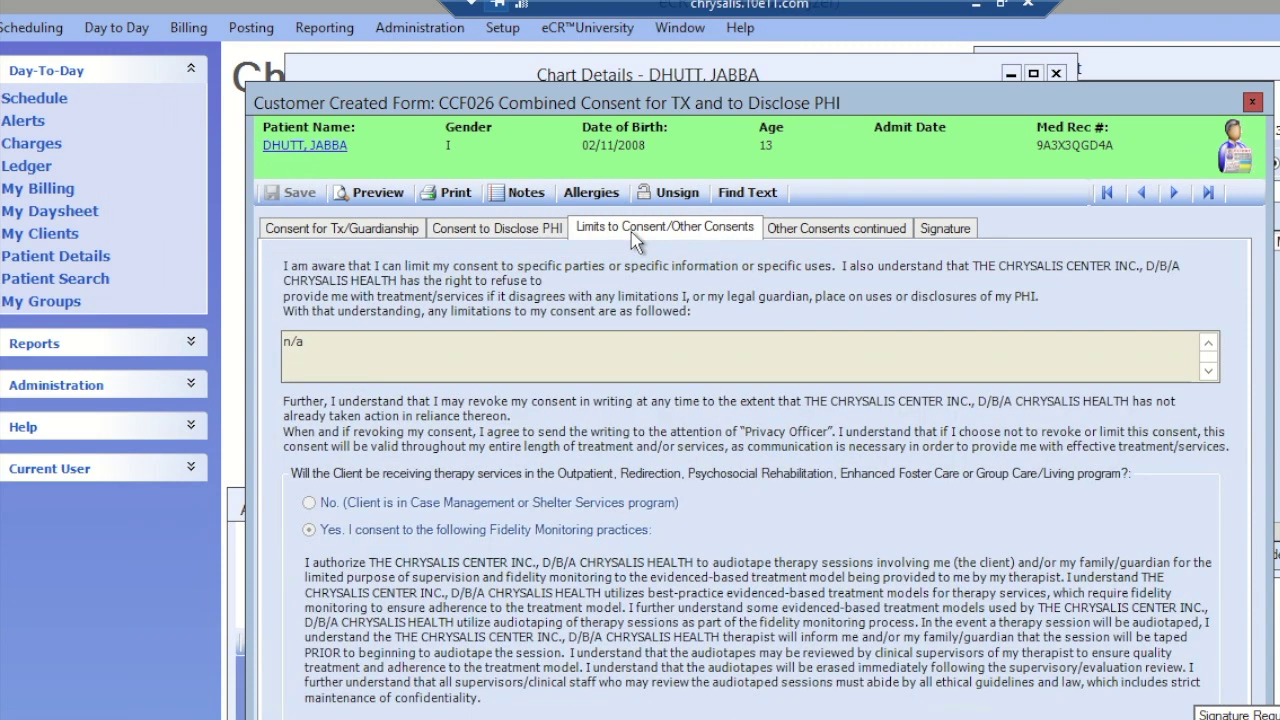
{"action": "left_click", "coordinate": [849, 233]}
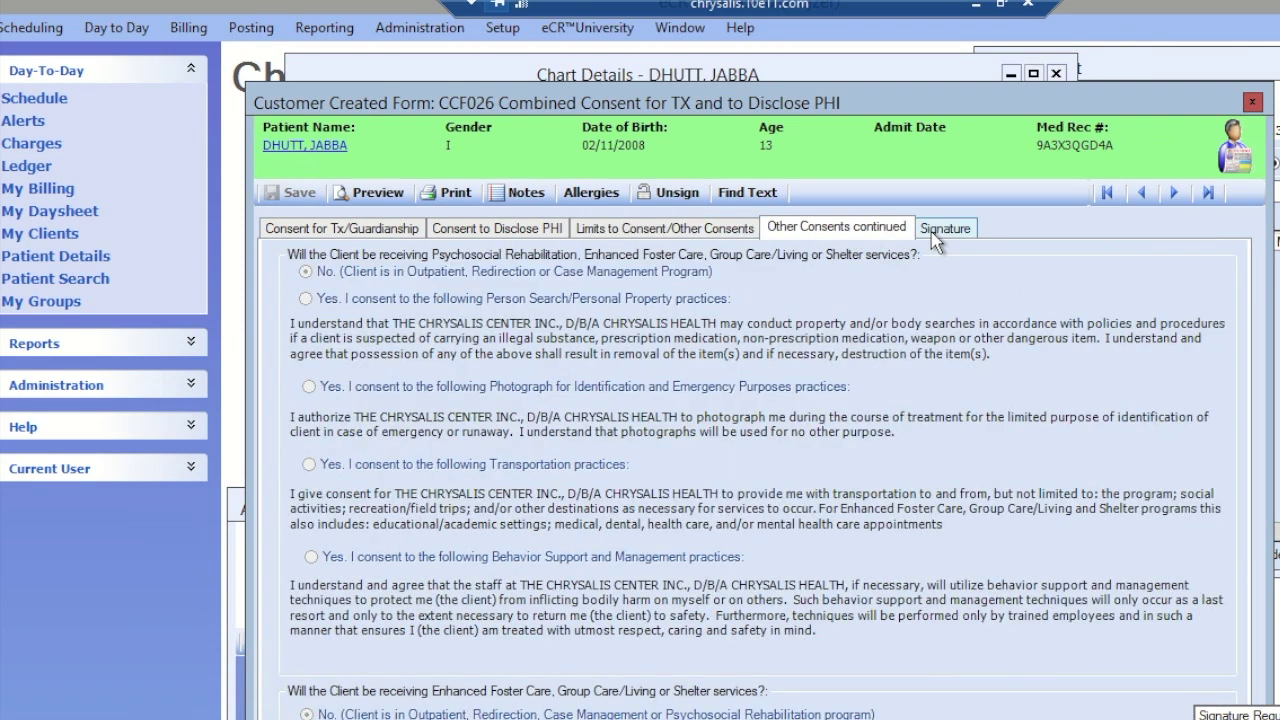
{"action": "left_click", "coordinate": [933, 229]}
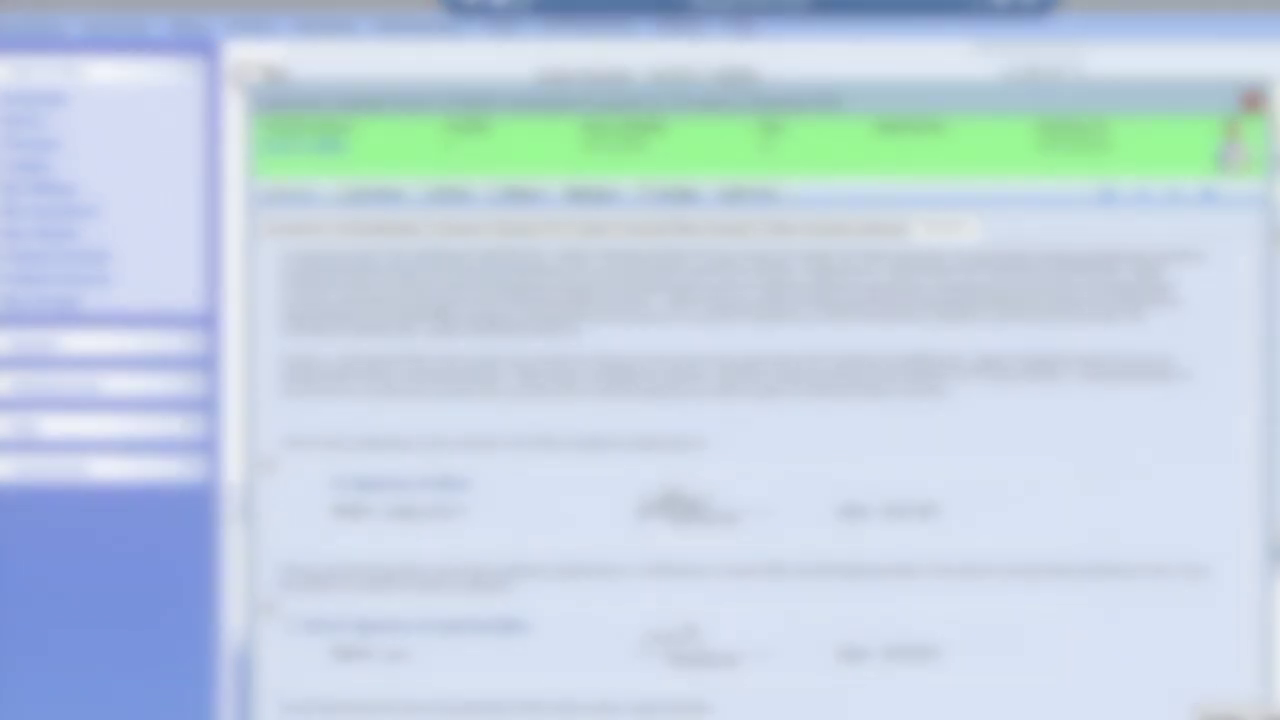
{"action": "left_click", "coordinate": [1252, 101]}
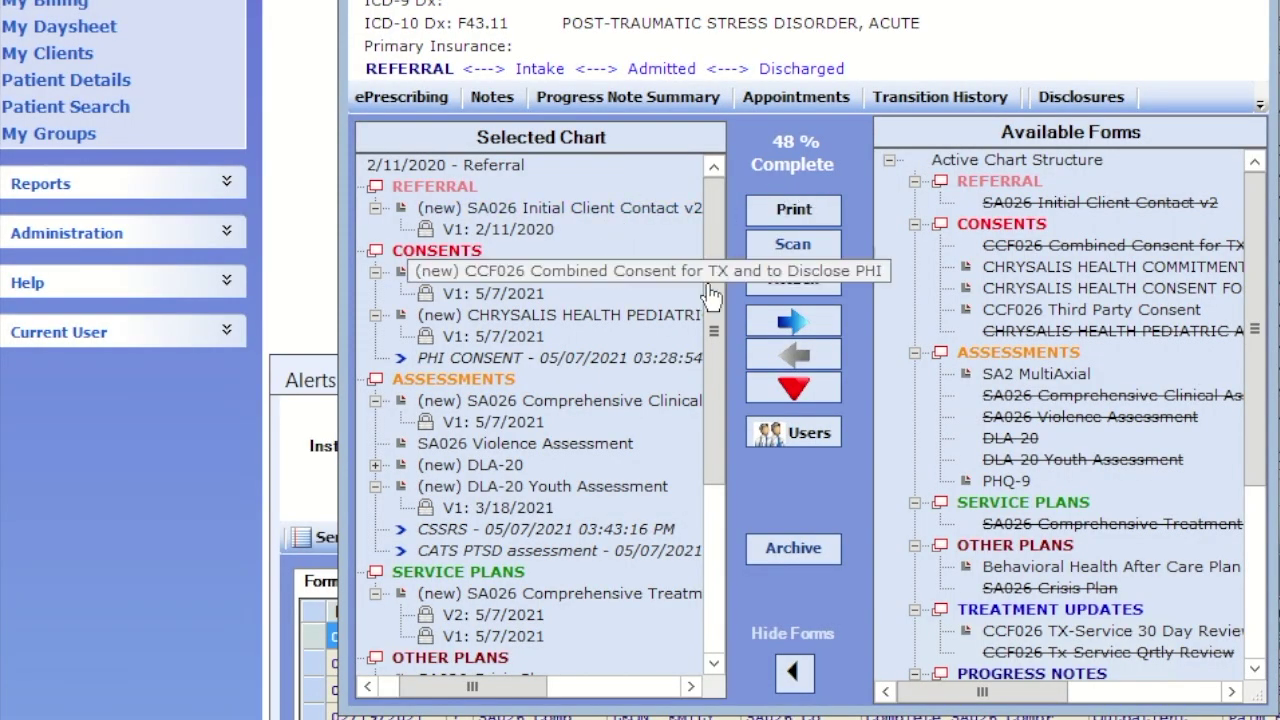
Try to view an uploaded image attachment from the lower part of the selected chart
{"action": "left_click_drag", "start_coordinate": [709, 286], "coordinate": [714, 503]}
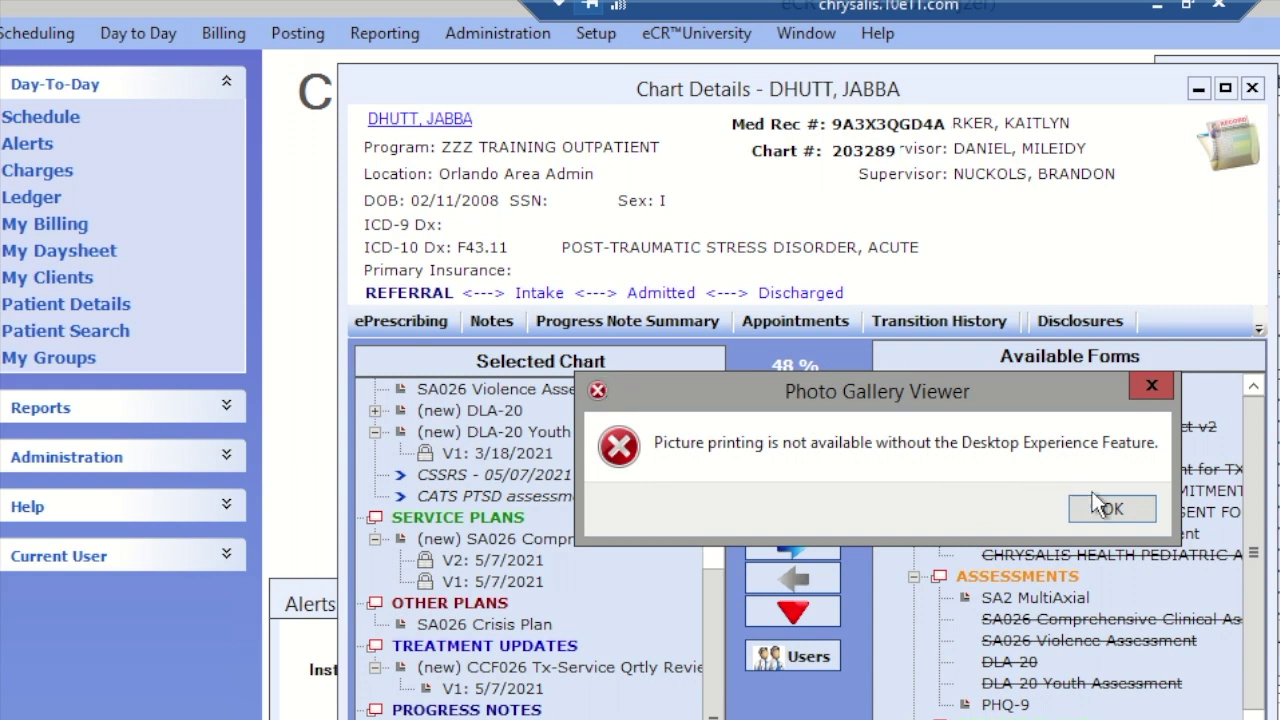
{"action": "left_click", "coordinate": [1100, 508]}
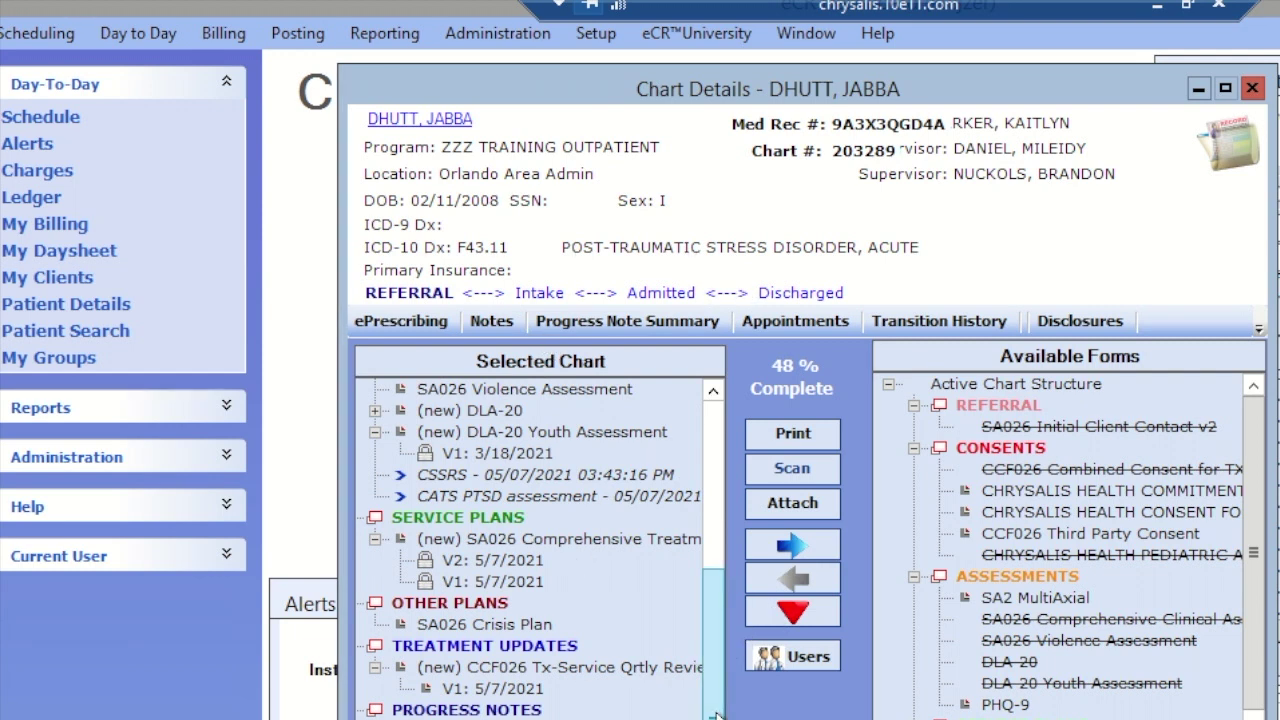
Open the PHI CONSENT attachment without recording a disclosure, accept the trusted certificates update, and review the completed release form
{"action": "left_click_drag", "start_coordinate": [712, 660], "coordinate": [701, 491]}
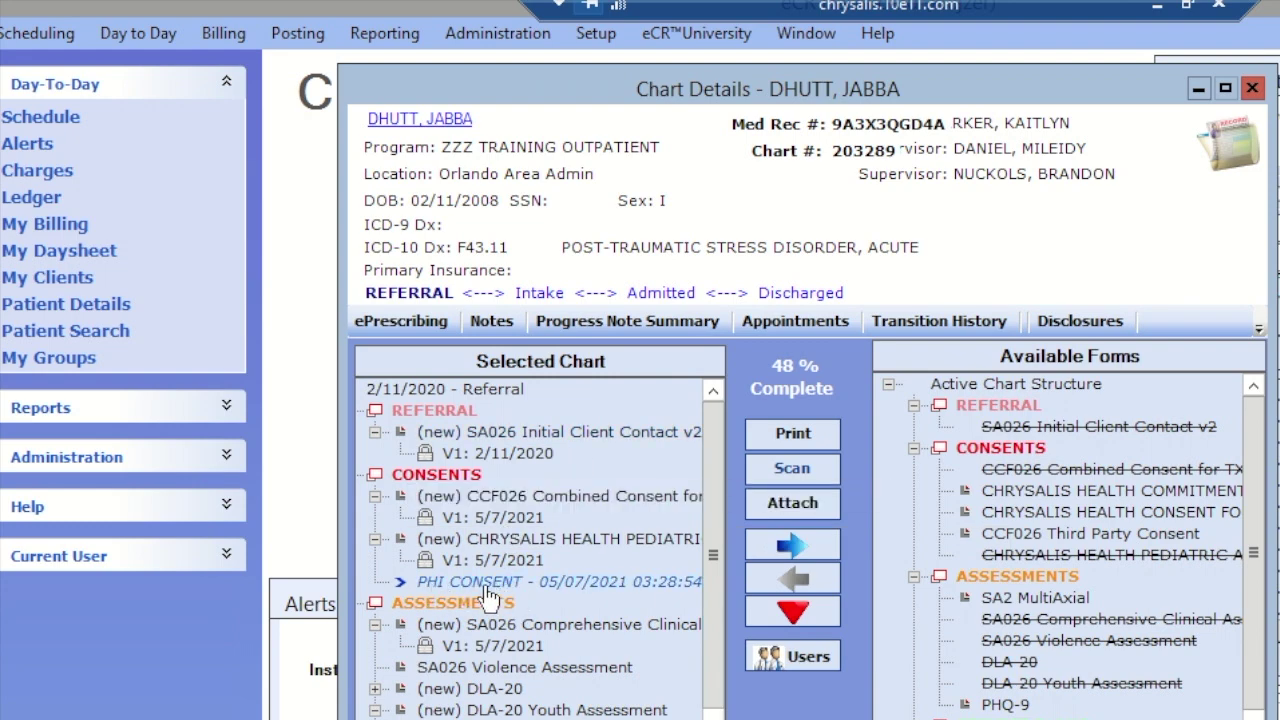
{"action": "double_click", "coordinate": [440, 585]}
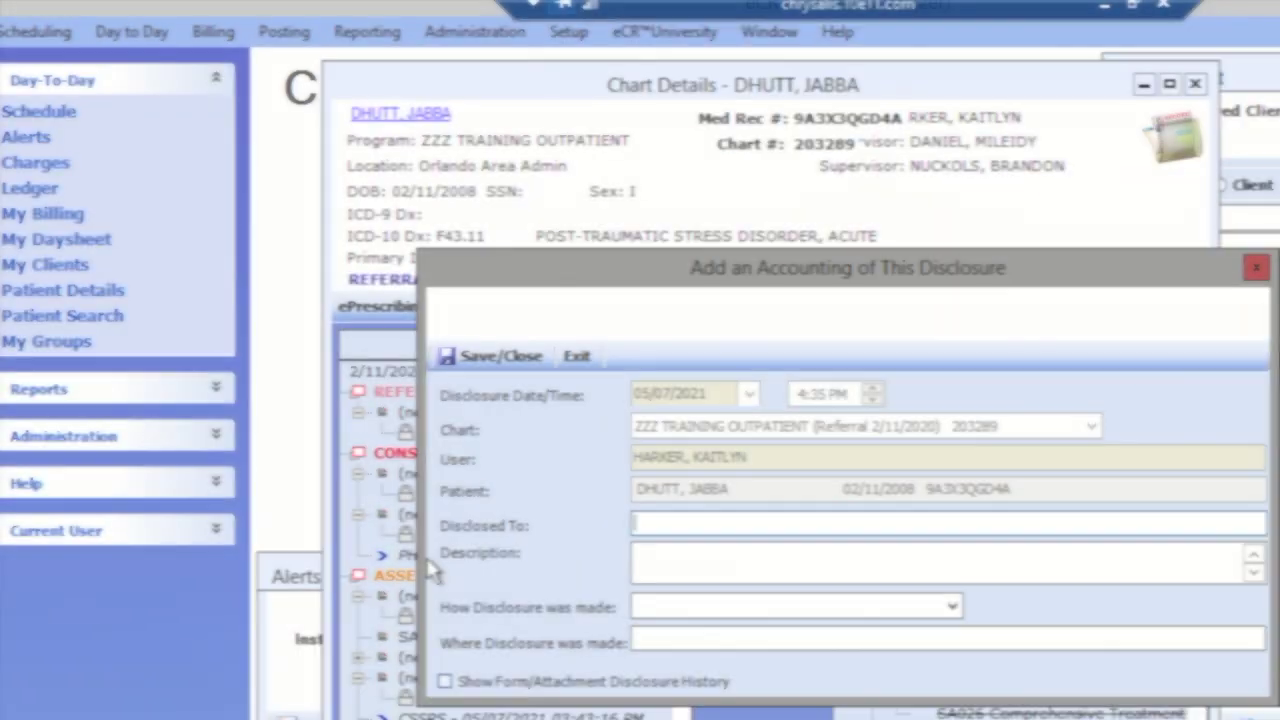
{"action": "left_click", "coordinate": [577, 357]}
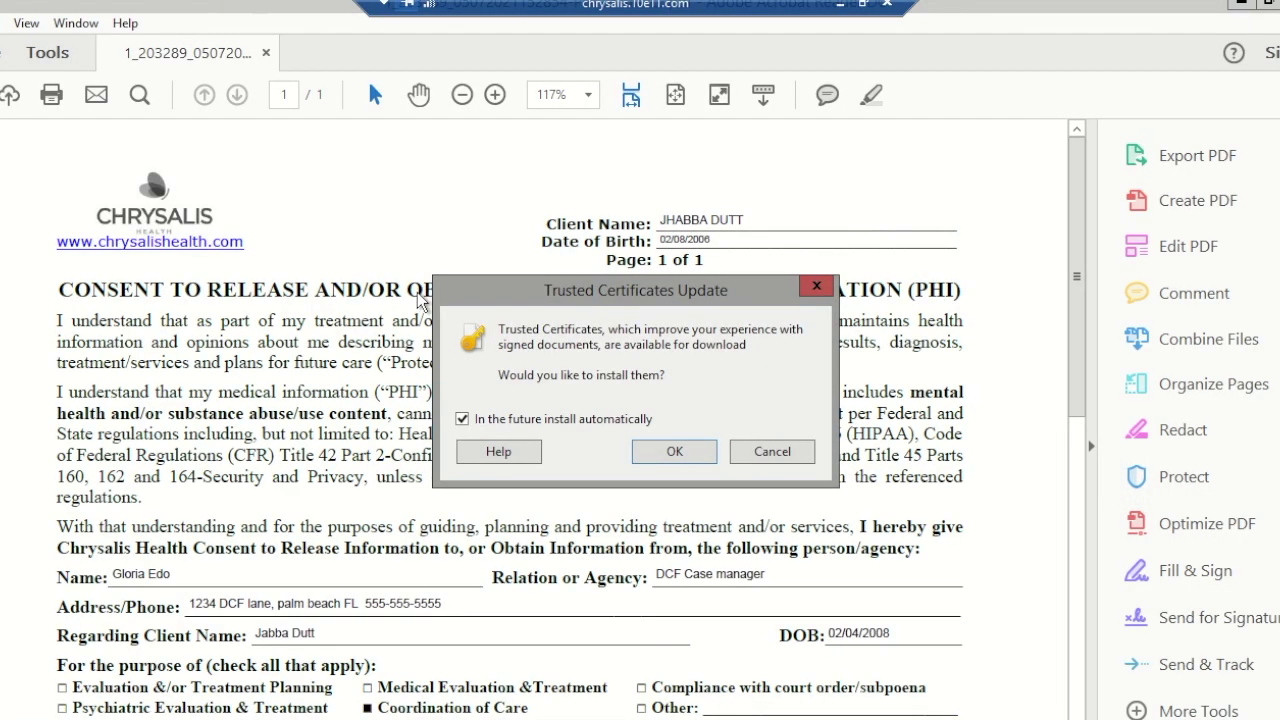
{"action": "left_click", "coordinate": [683, 456]}
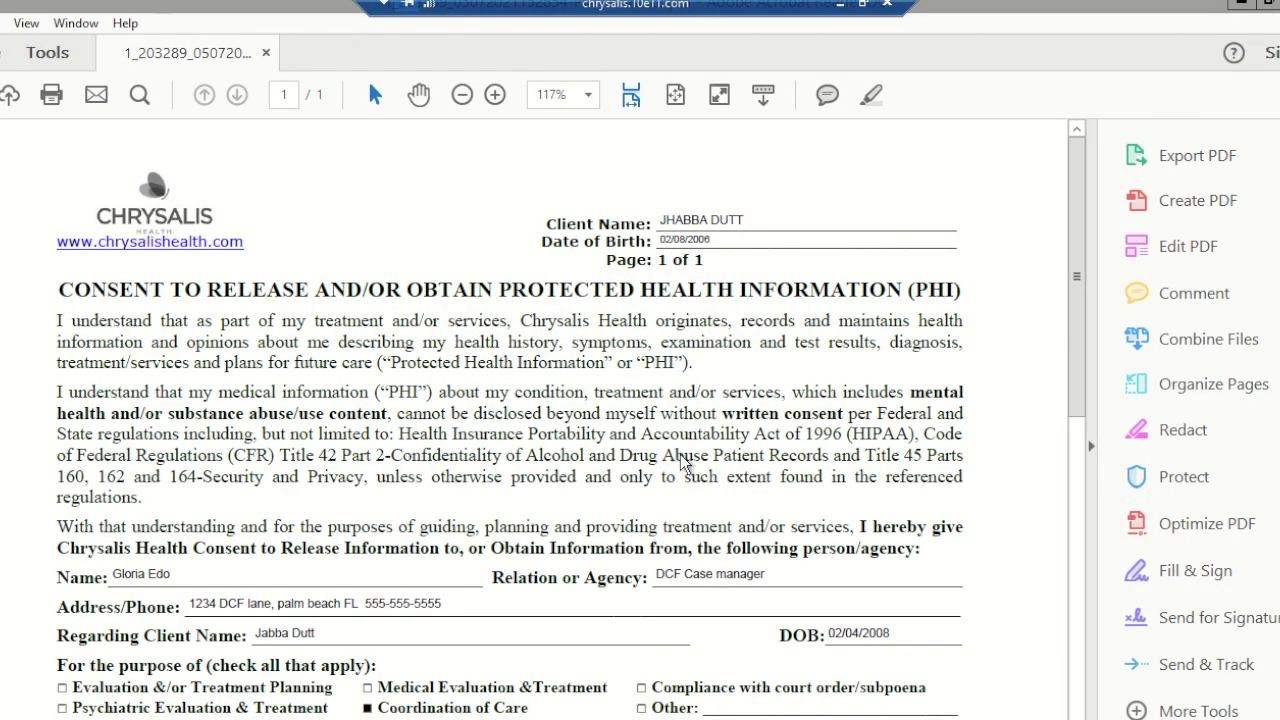
{"action": "left_click", "coordinate": [840, 435]}
{"action": "scroll", "coordinate": [1075, 447], "scroll_direction": "down", "scroll_amount": 5}
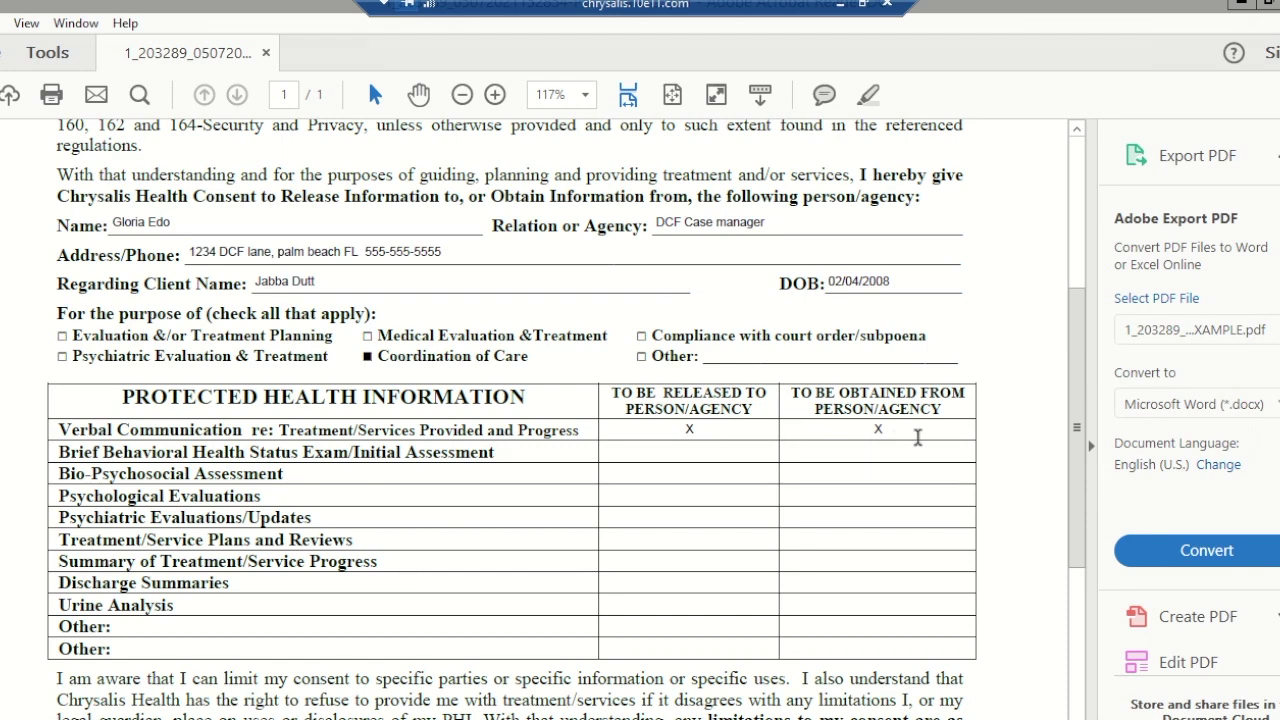
{"action": "left_click_drag", "start_coordinate": [1076, 424], "coordinate": [1090, 632]}
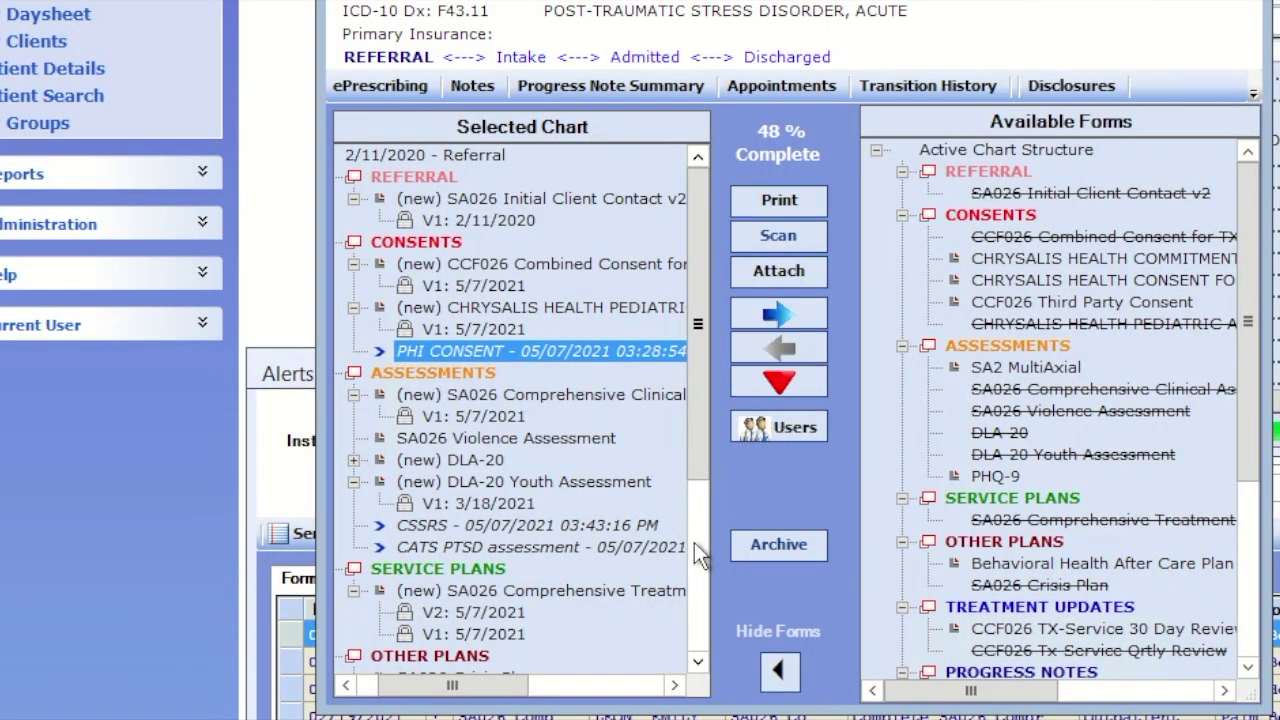
Try to view the PHI ID image under Collateral, and review the pcp fax form sent to the primary care physician
{"action": "left_click", "coordinate": [697, 548]}
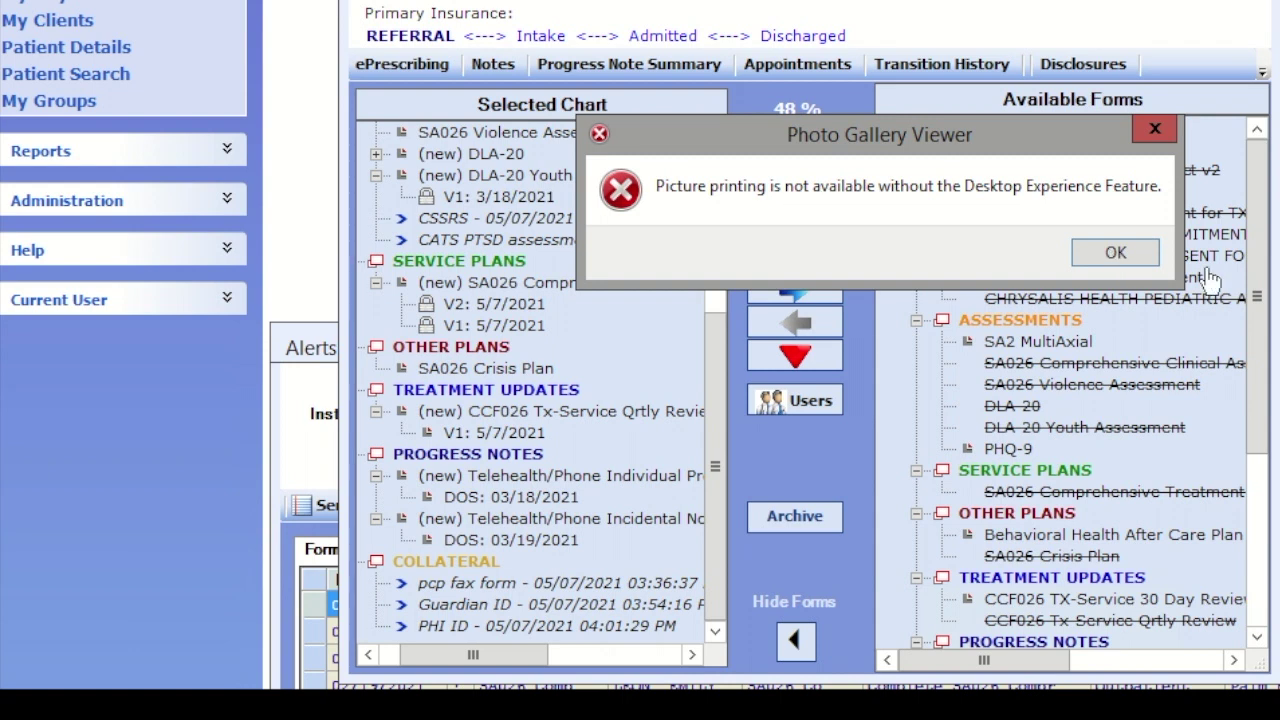
{"action": "left_click", "coordinate": [1134, 252]}
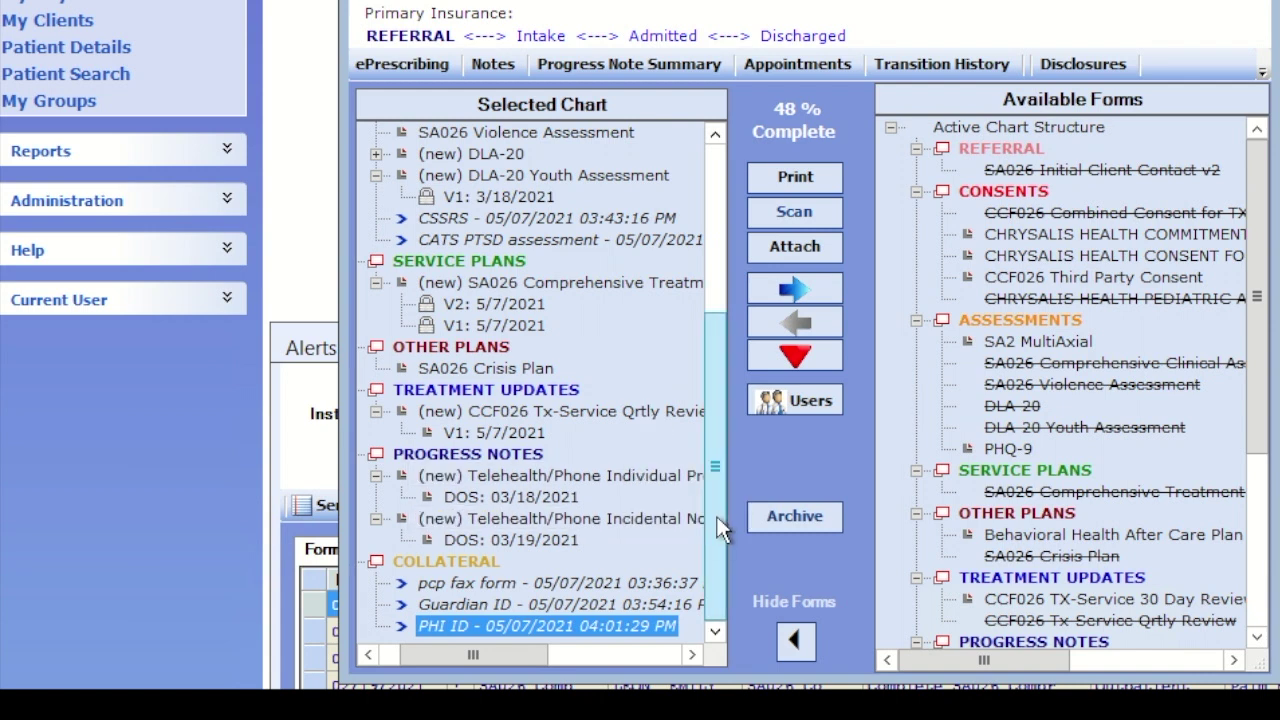
{"action": "left_click", "coordinate": [486, 588]}
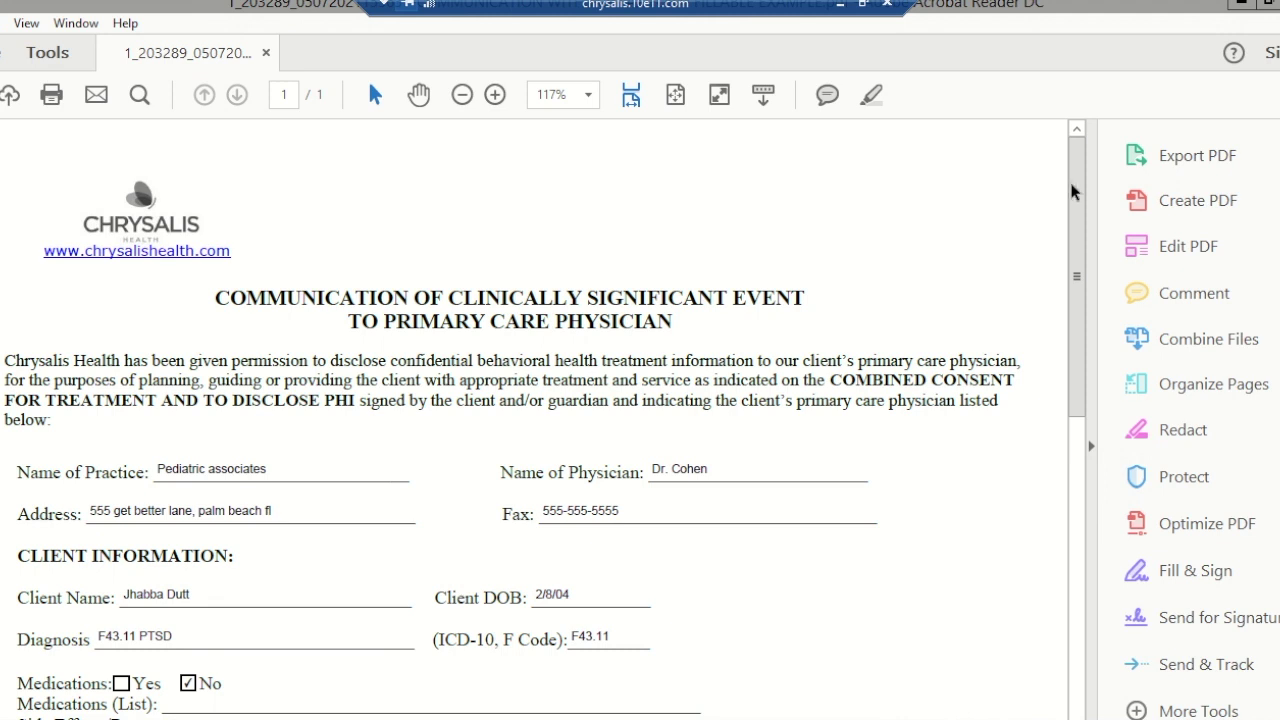
{"action": "left_click_drag", "start_coordinate": [1090, 183], "coordinate": [1068, 238]}
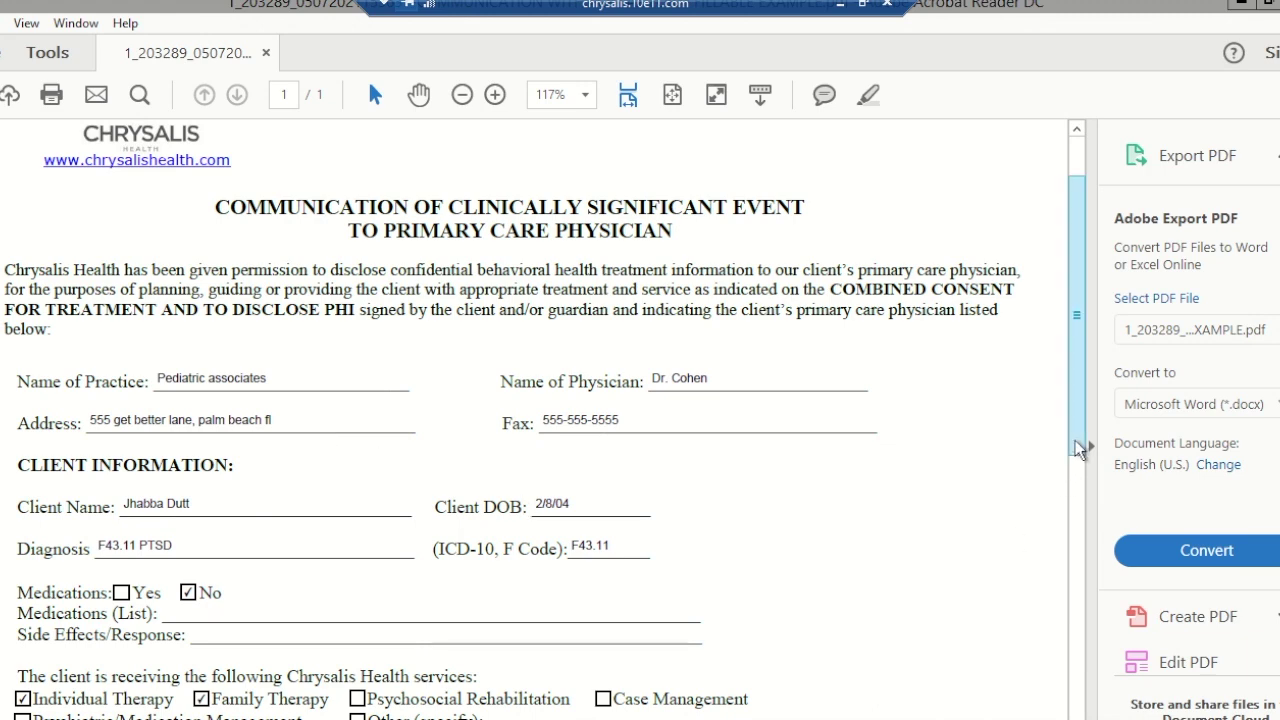
{"action": "left_click_drag", "start_coordinate": [1078, 450], "coordinate": [1106, 594]}
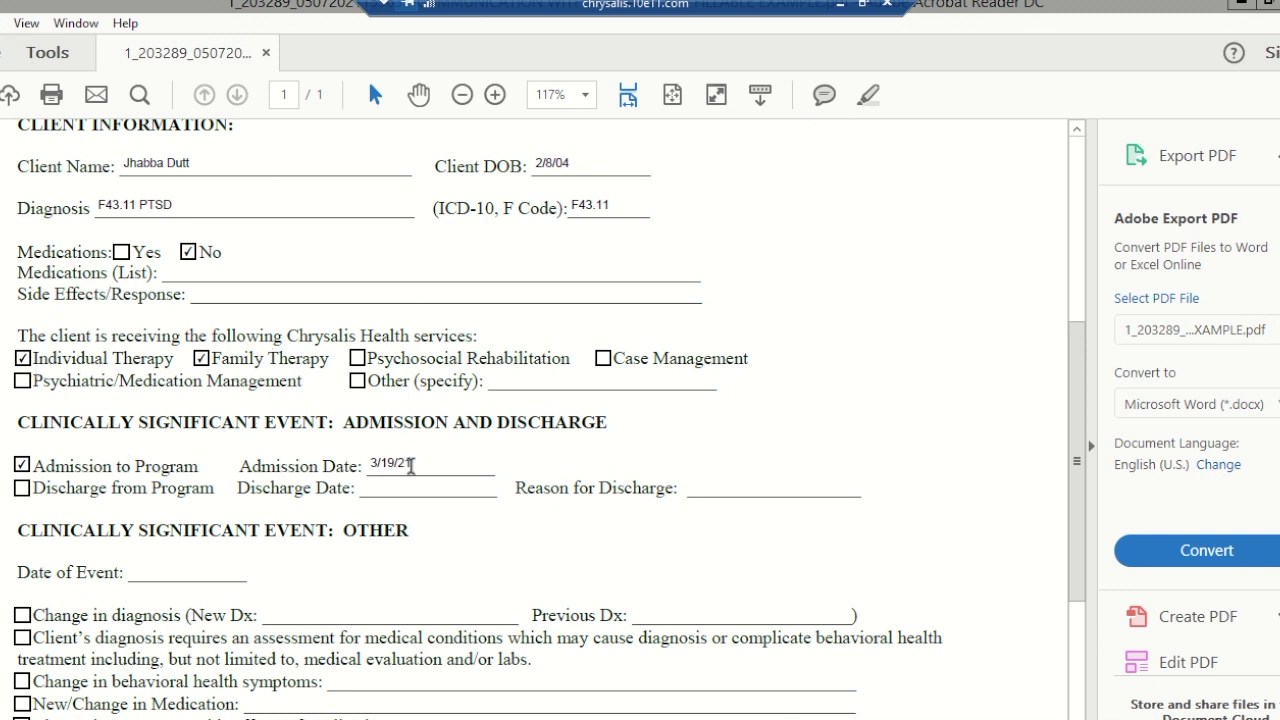
{"action": "left_click_drag", "start_coordinate": [1074, 491], "coordinate": [1074, 671]}
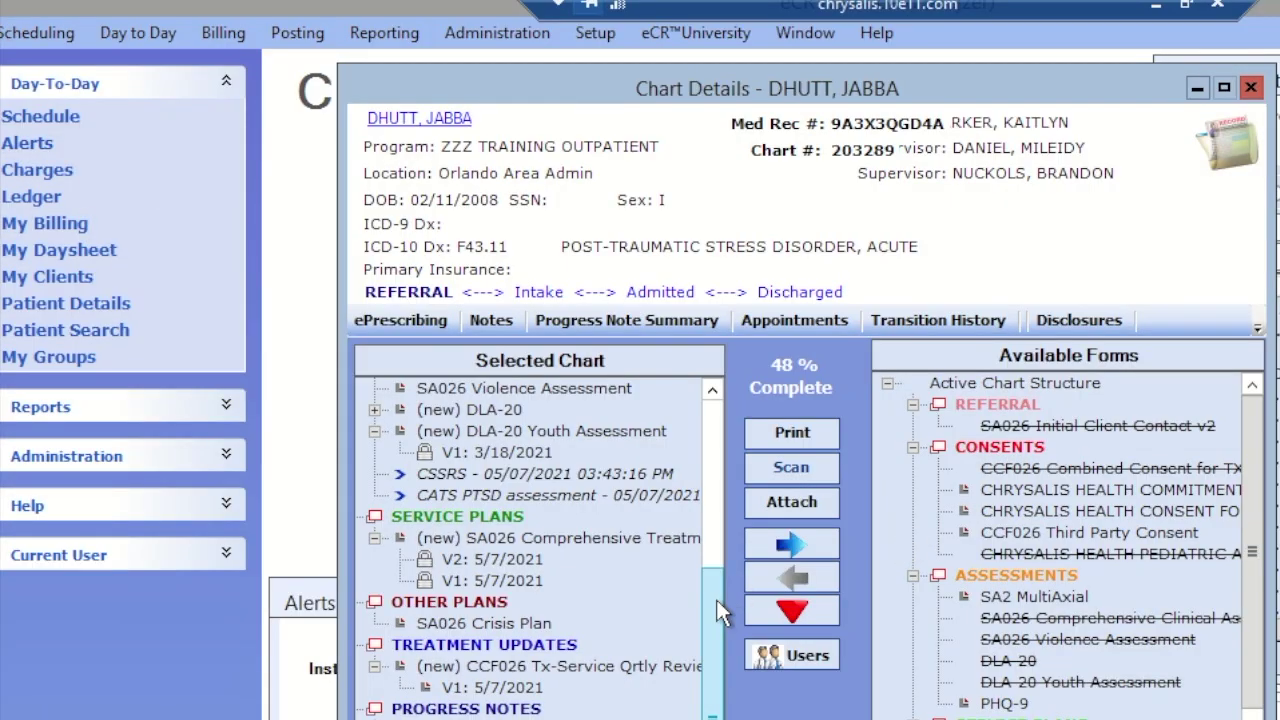
Switch to the chart requirements document and read its Consents and Assessments checklists
{"action": "left_click_drag", "start_coordinate": [716, 599], "coordinate": [704, 558]}
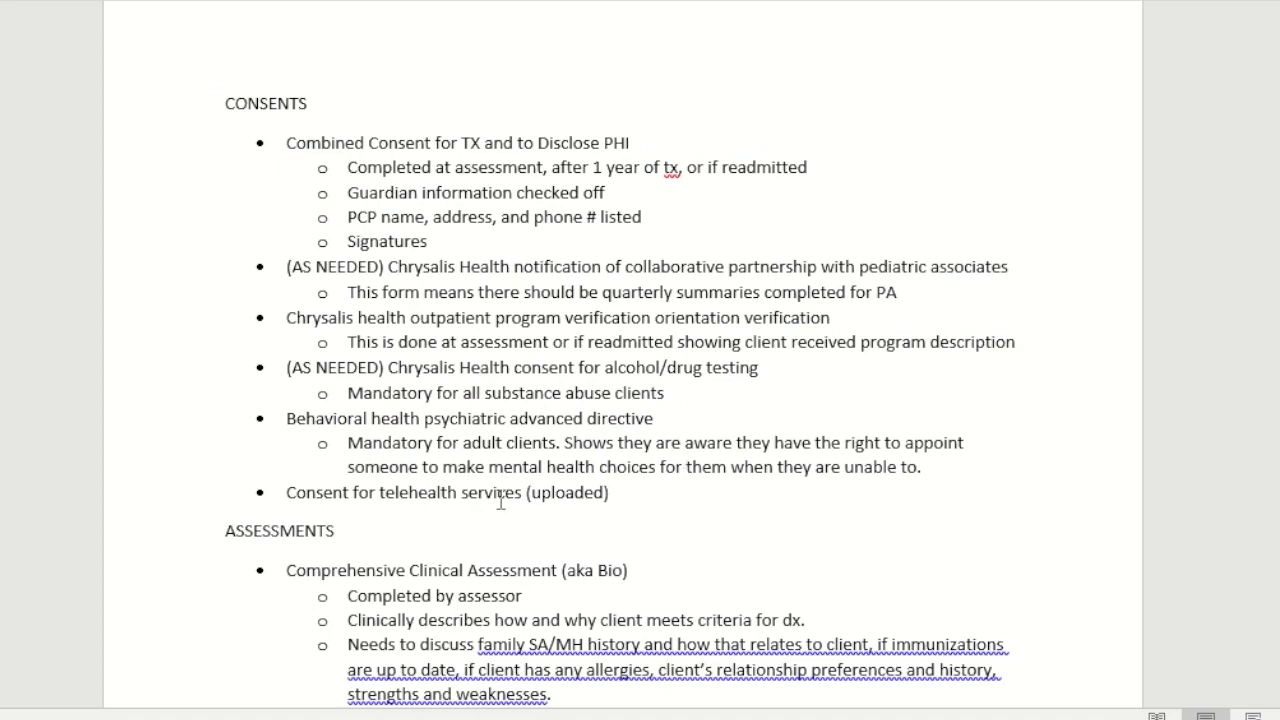
{"action": "scroll", "coordinate": [500, 500], "scroll_direction": "down", "scroll_amount": 7}
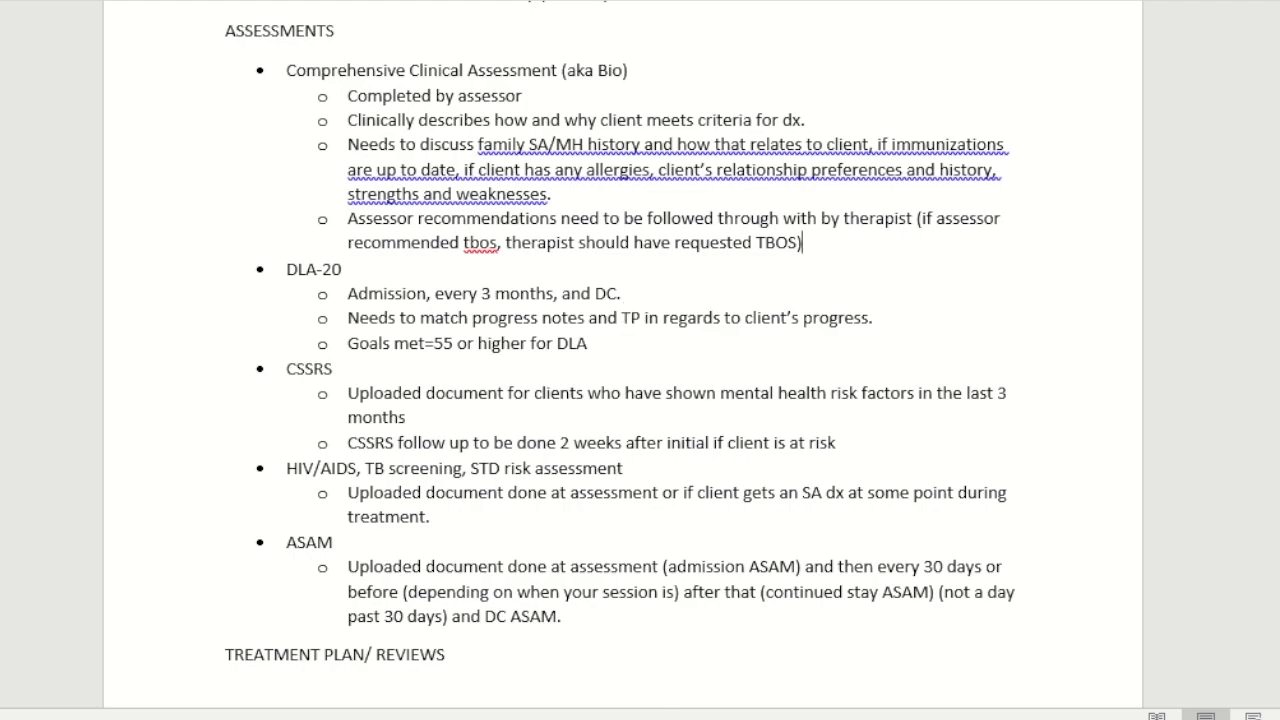
Switch back to the client chart, open the SA026 Comprehensive Clinical Assessment, and review the presenting problem, its history and the current symptoms
{"action": "mouse_move", "coordinate": [664, 715]}
{"action": "left_click", "coordinate": [664, 650]}
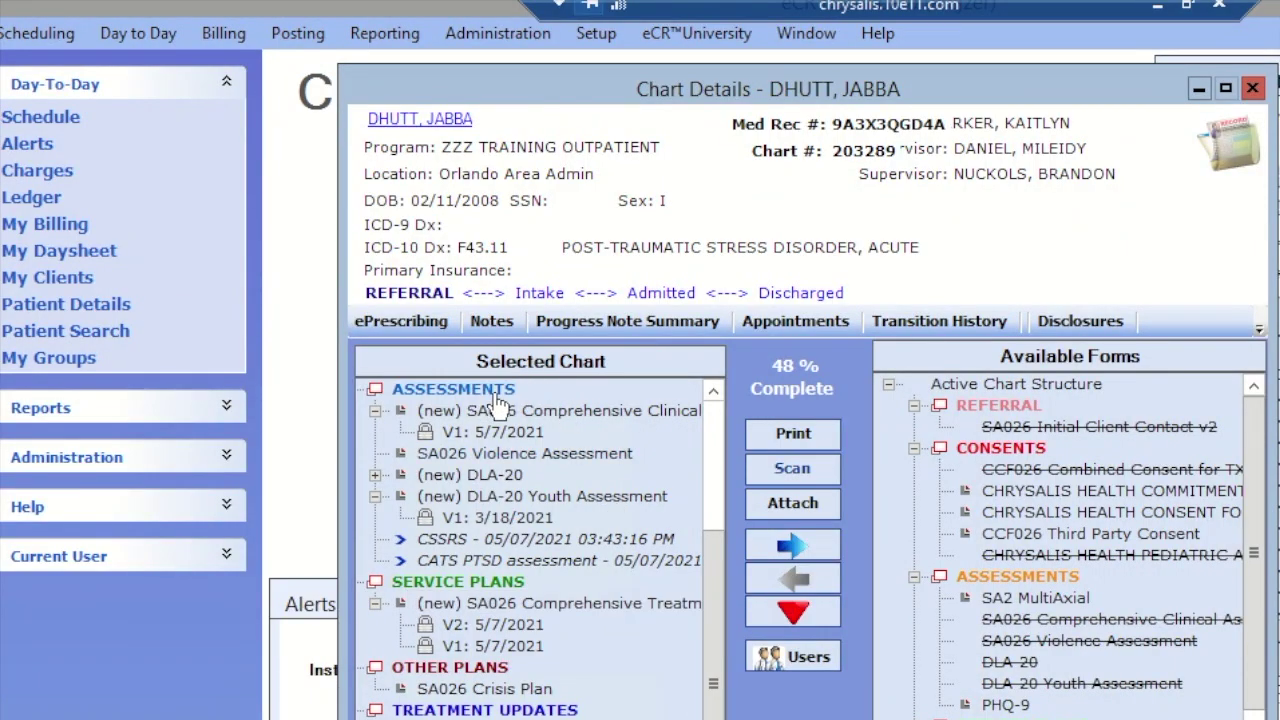
{"action": "left_click_drag", "start_coordinate": [719, 569], "coordinate": [715, 464]}
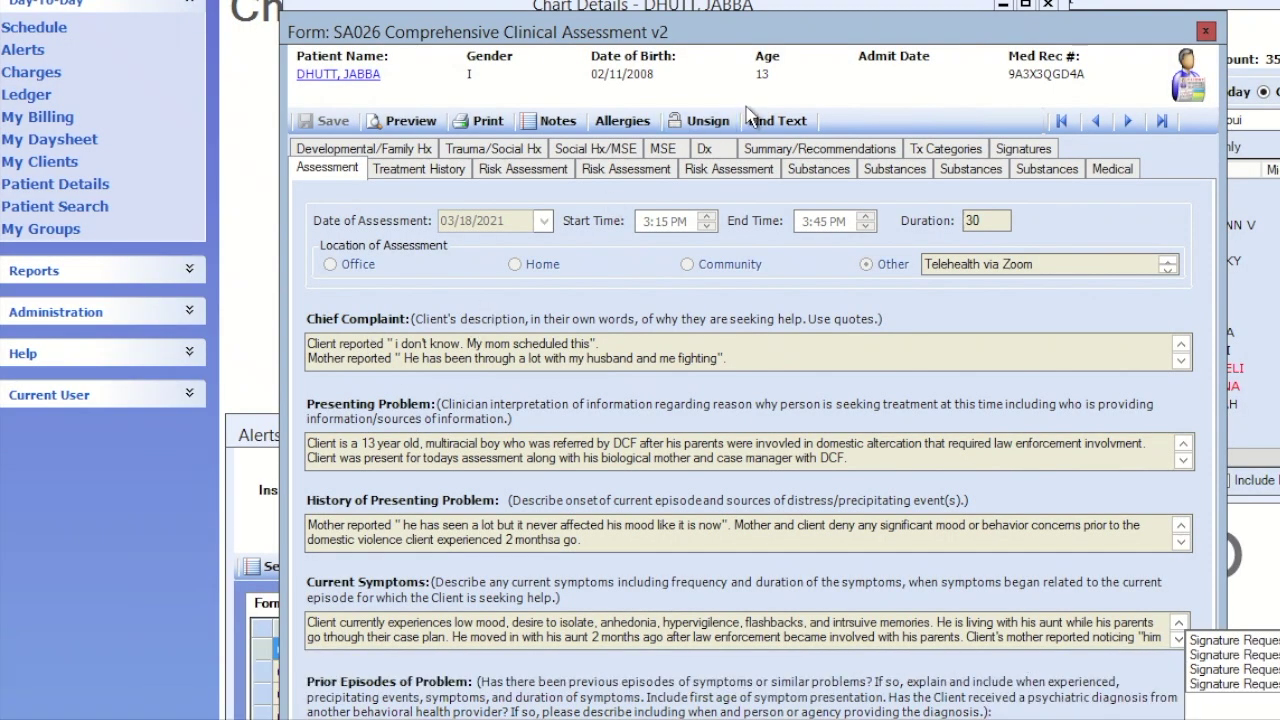
{"action": "left_click", "coordinate": [410, 445]}
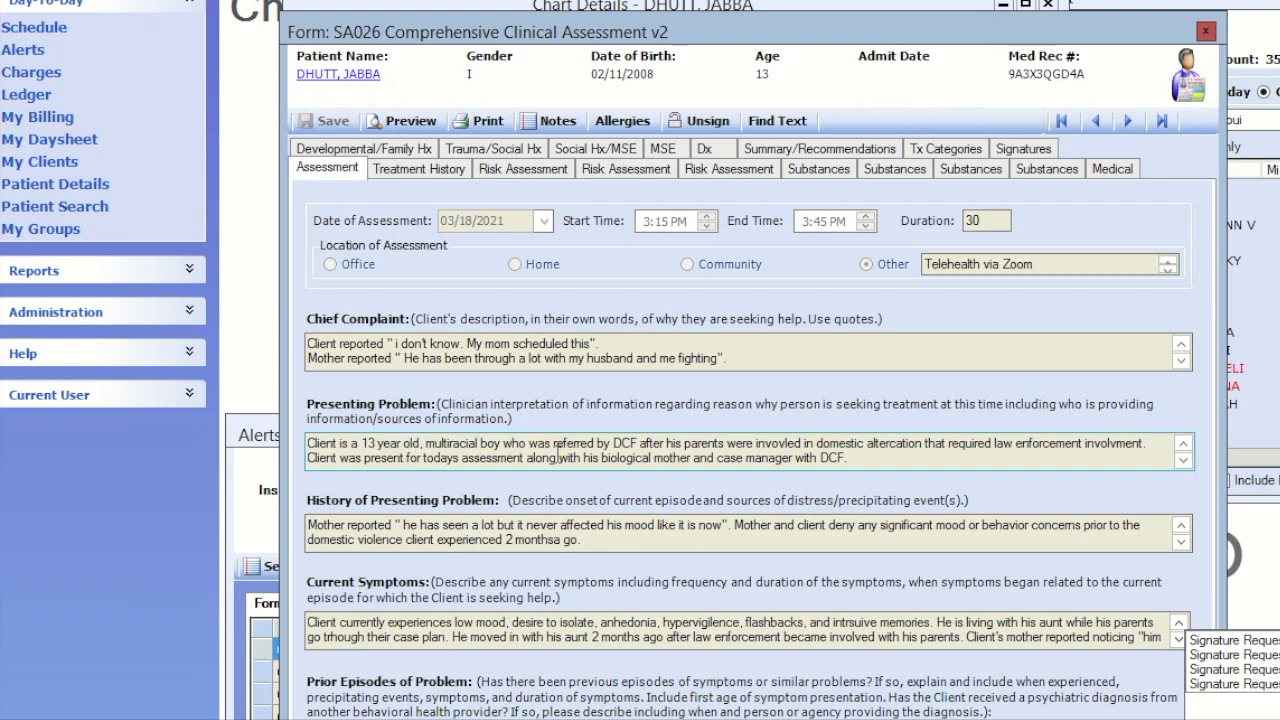
{"action": "left_click", "coordinate": [555, 446]}
{"action": "left_click_drag", "start_coordinate": [555, 446], "coordinate": [636, 458]}
{"action": "left_click", "coordinate": [636, 457]}
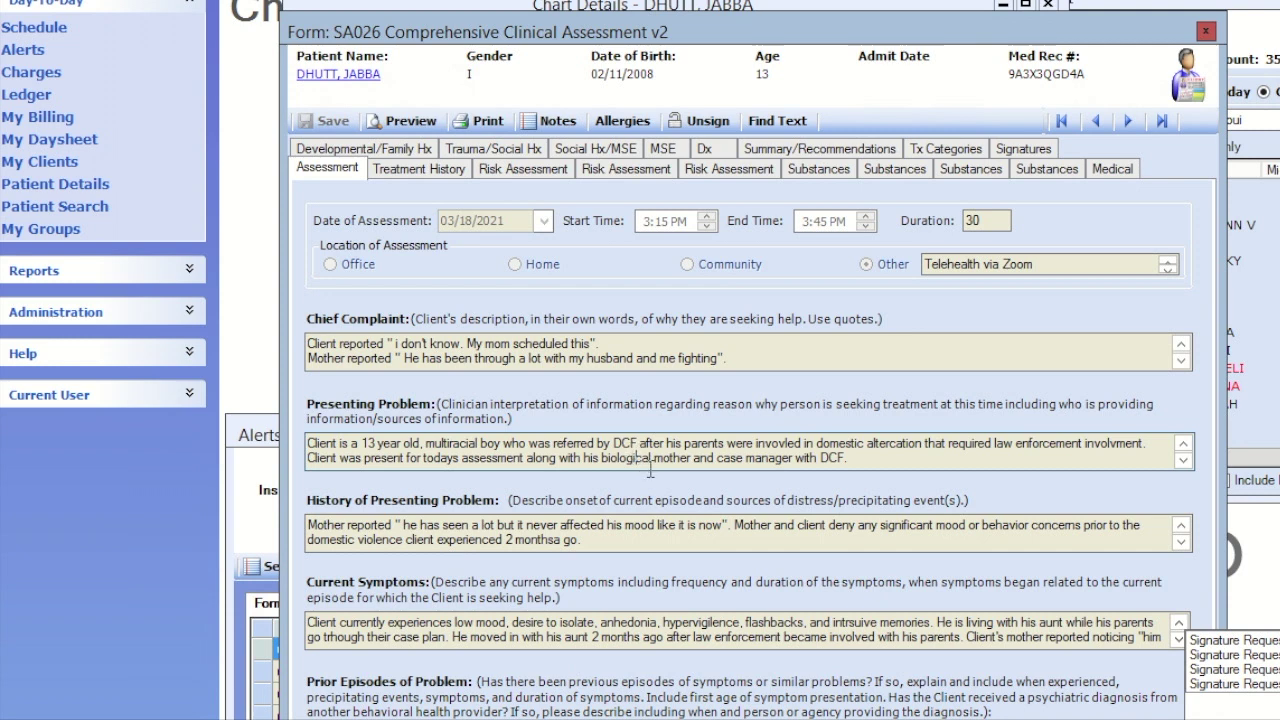
{"action": "left_click", "coordinate": [484, 524]}
{"action": "left_click_drag", "start_coordinate": [454, 622], "coordinate": [731, 641]}
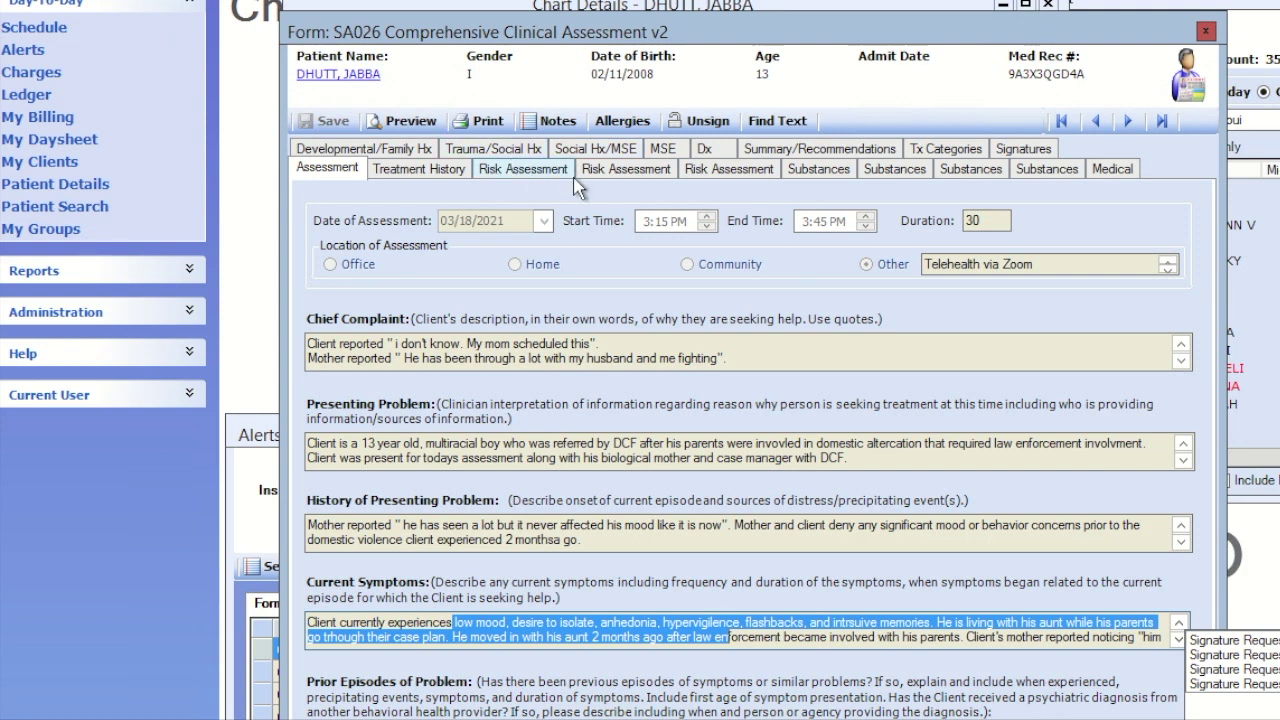
Review the risk, substance use and medical sections of the Comprehensive Clinical Assessment
{"action": "left_click", "coordinate": [742, 176]}
{"action": "left_click", "coordinate": [820, 174]}
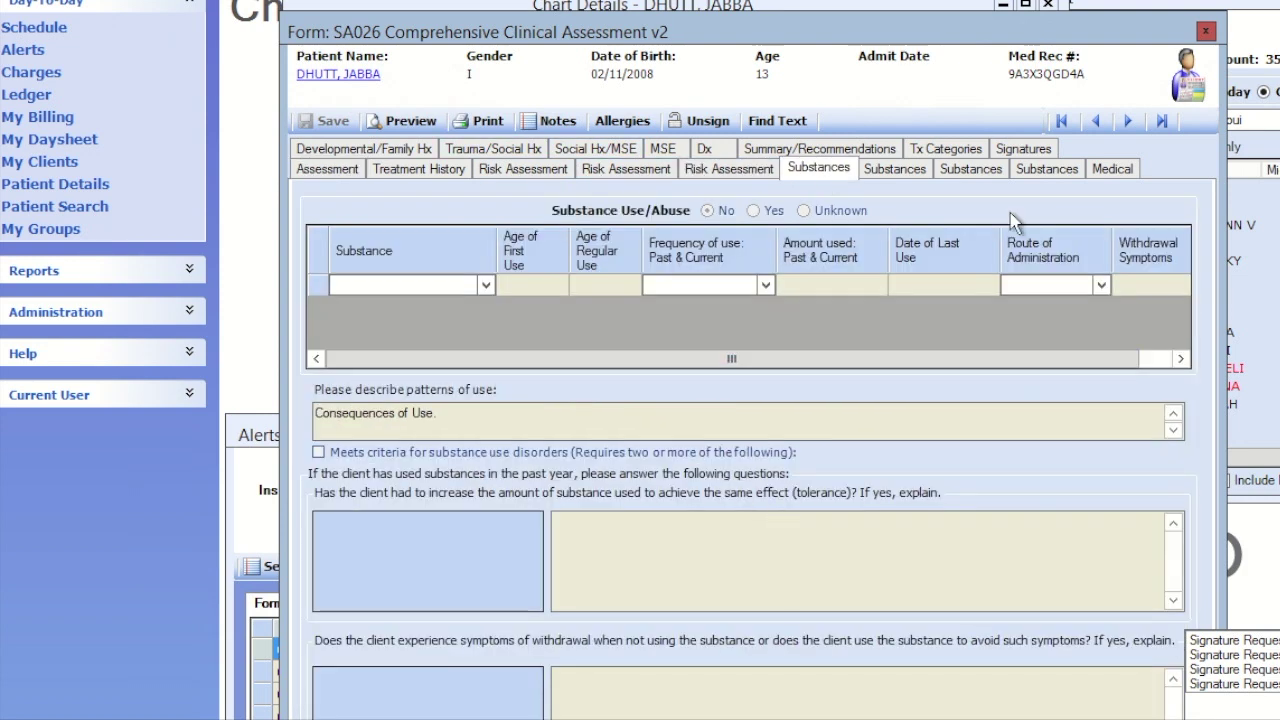
{"action": "left_click", "coordinate": [1110, 169]}
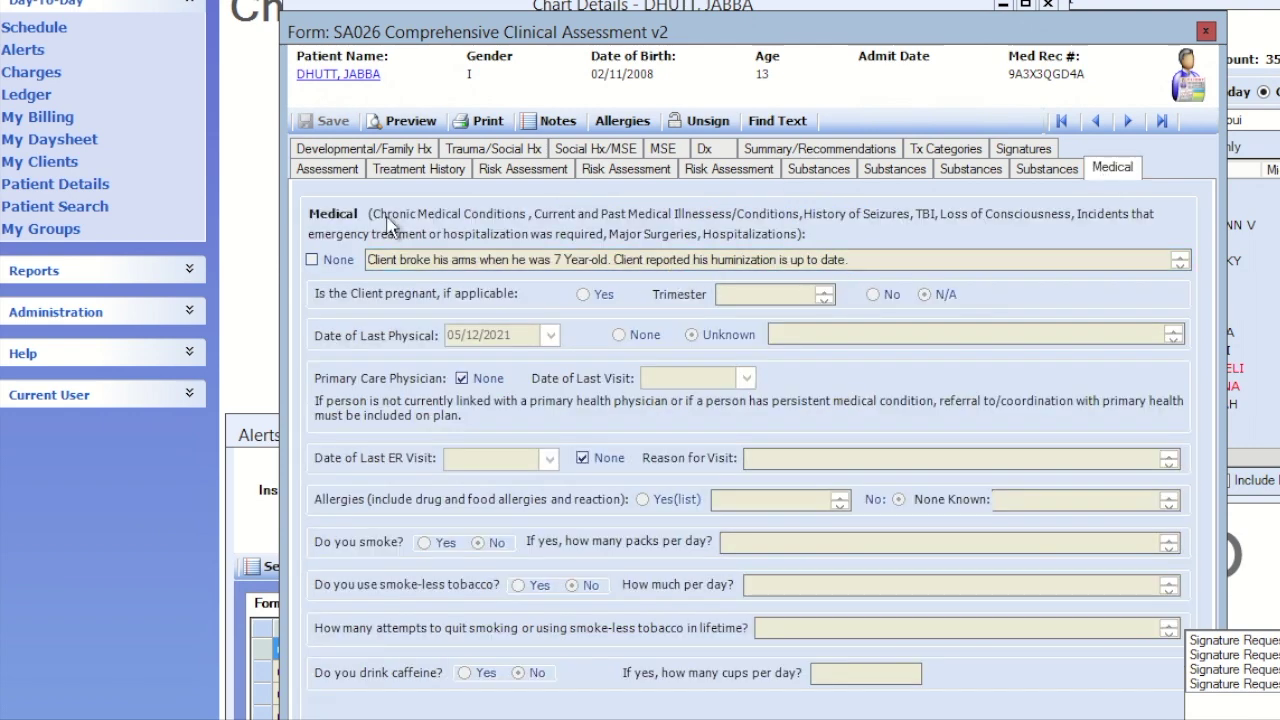
Review the family psychiatric history, trauma history and living situation in the Comprehensive Clinical Assessment
{"action": "left_click", "coordinate": [352, 151]}
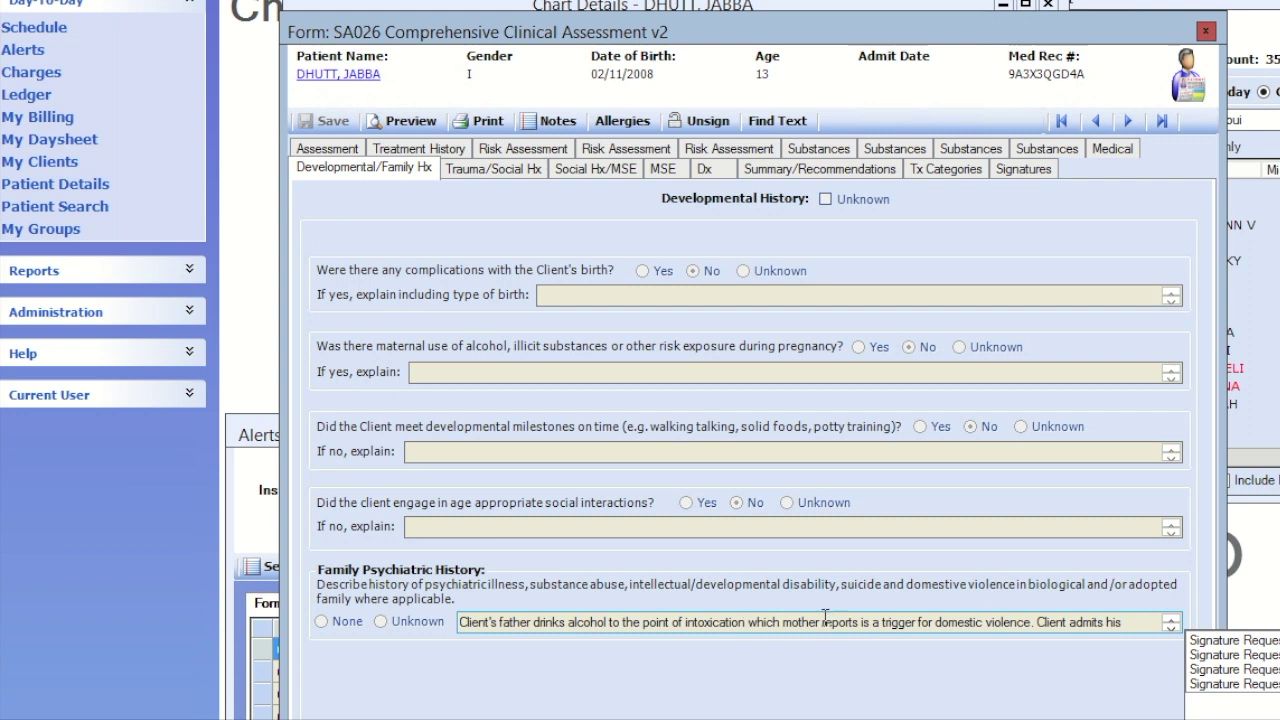
{"action": "left_click", "coordinate": [467, 178]}
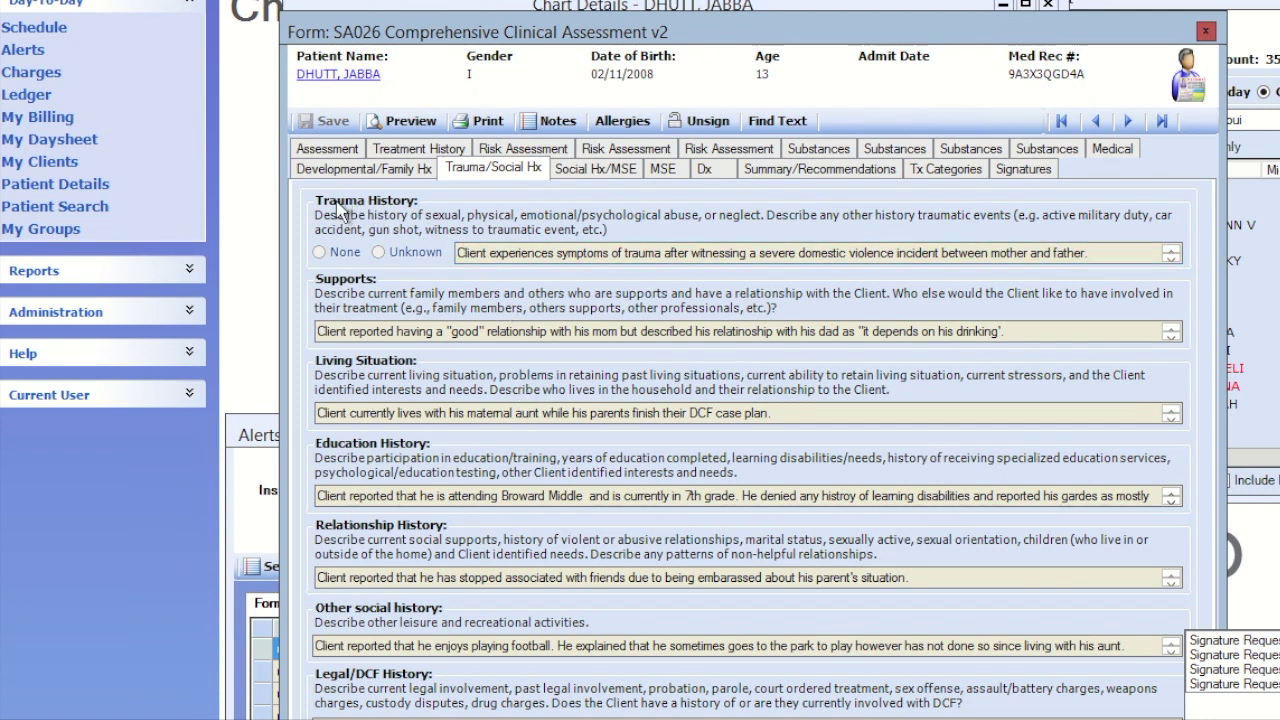
{"action": "left_click", "coordinate": [462, 254]}
{"action": "left_click", "coordinate": [376, 413]}
Review the client's cultural beliefs, strengths, mental status exam and ICD-10 diagnosis in the assessment
{"action": "left_click", "coordinate": [604, 172]}
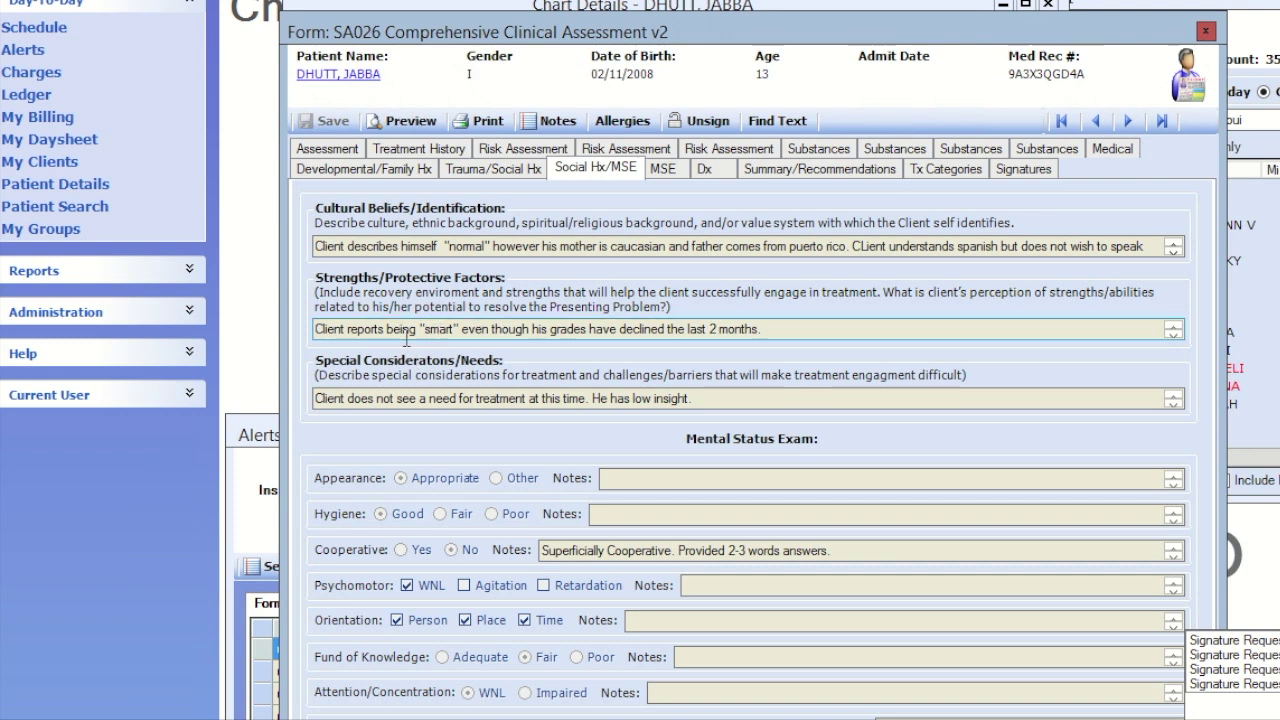
{"action": "left_click", "coordinate": [670, 176]}
{"action": "left_click", "coordinate": [710, 180]}
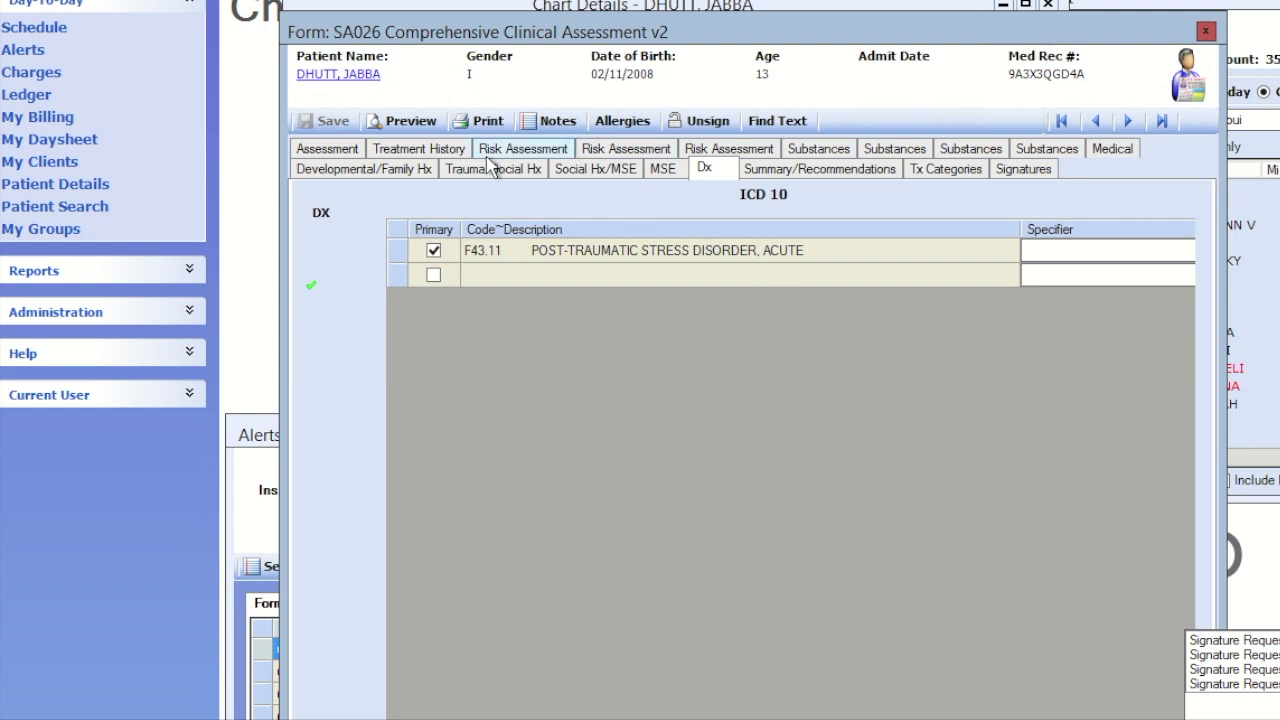
Review the client discharge goal, case formulation and recommended plan in the Comprehensive Clinical Assessment
{"action": "left_click", "coordinate": [845, 172]}
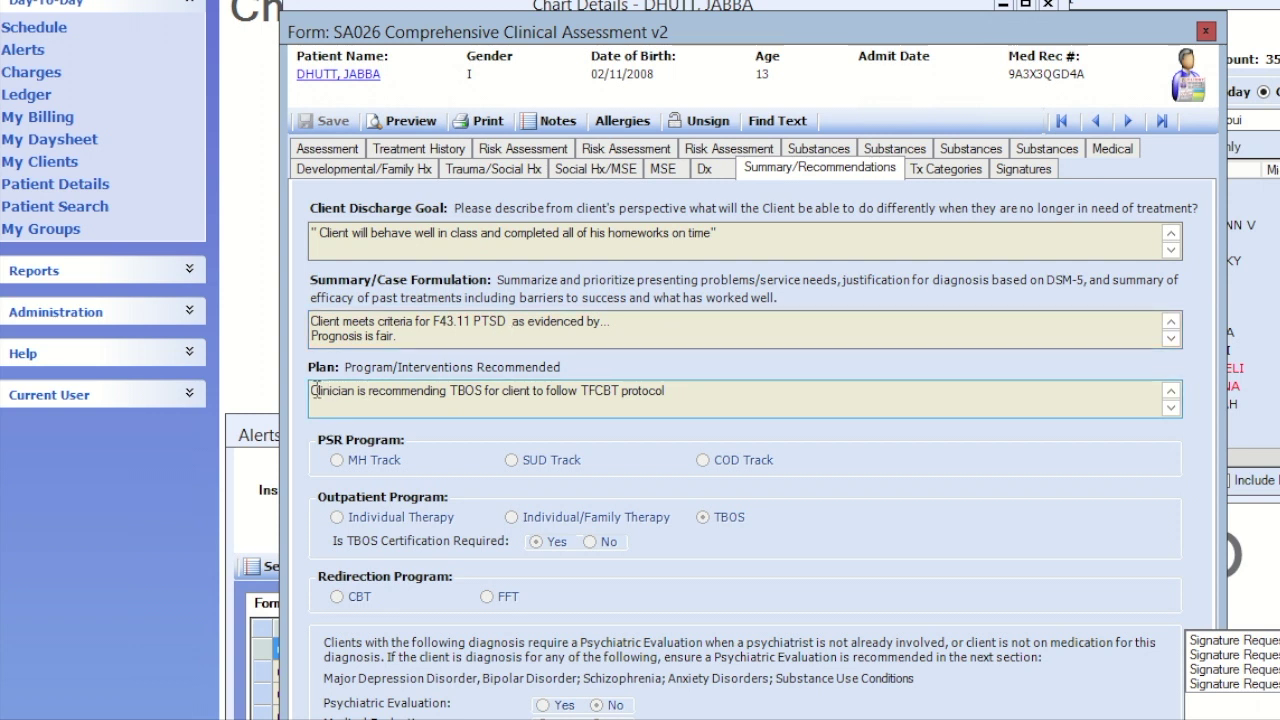
{"action": "left_click_drag", "start_coordinate": [318, 391], "coordinate": [701, 396]}
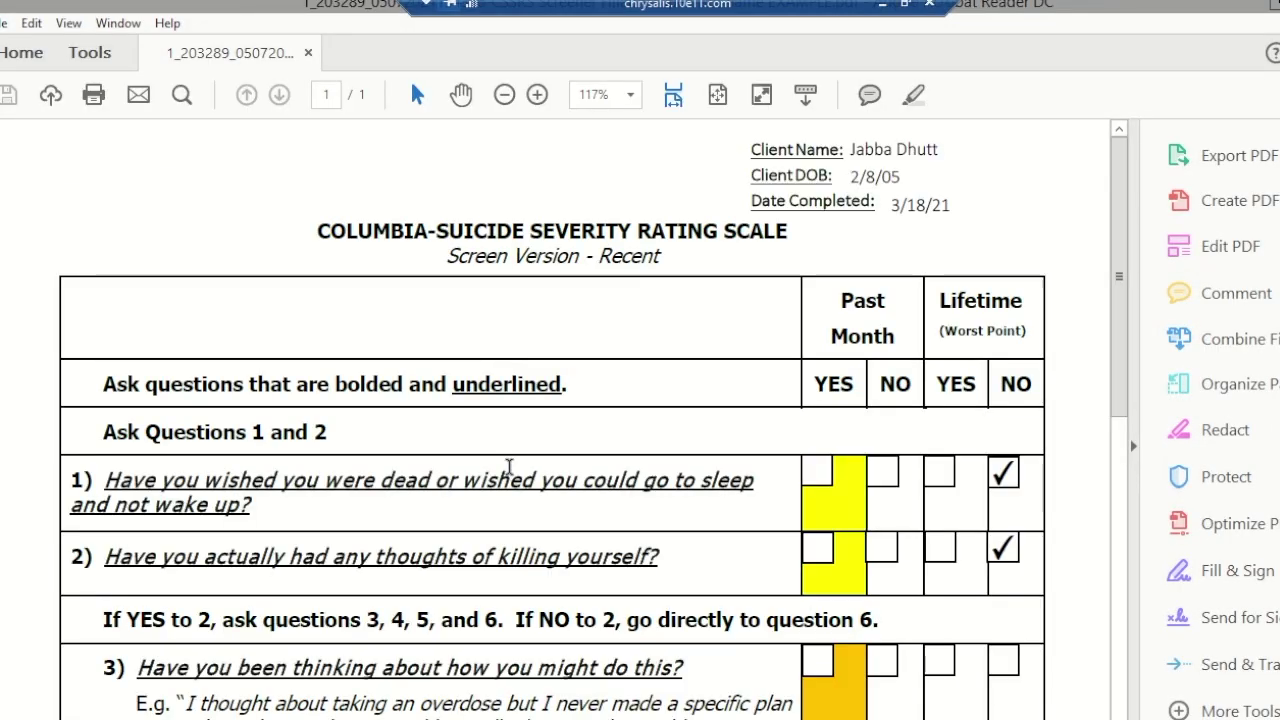
Review the uploaded Columbia-Suicide Severity Rating Scale and the CATS Youth Report trauma screen through their final questions
{"action": "left_click_drag", "start_coordinate": [1118, 277], "coordinate": [1133, 652]}
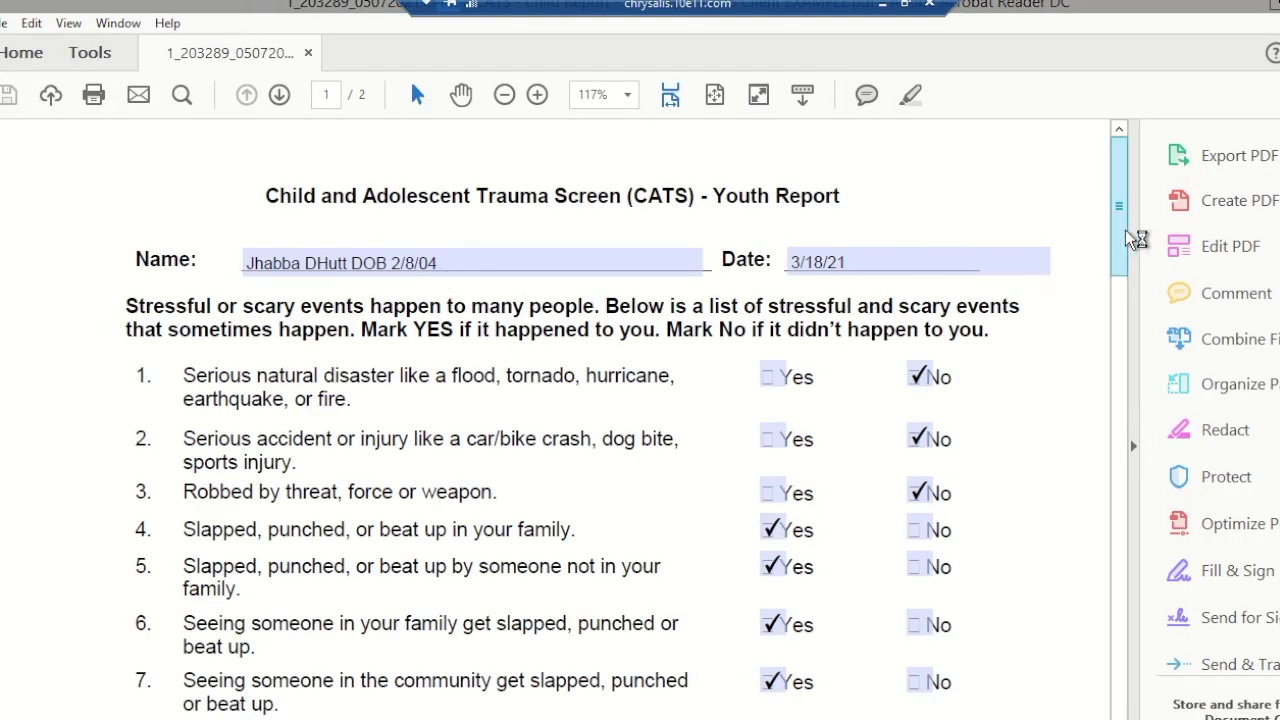
{"action": "left_click_drag", "start_coordinate": [1128, 233], "coordinate": [1128, 294]}
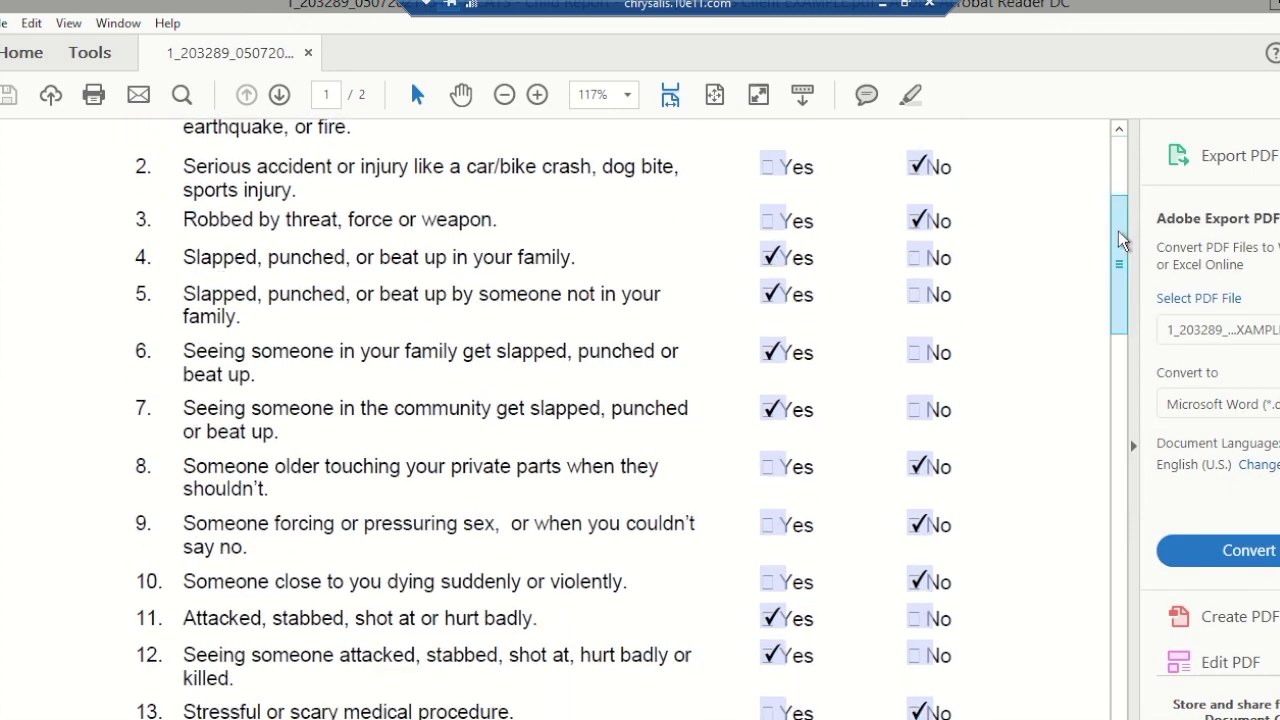
{"action": "left_click_drag", "start_coordinate": [1122, 240], "coordinate": [1143, 530]}
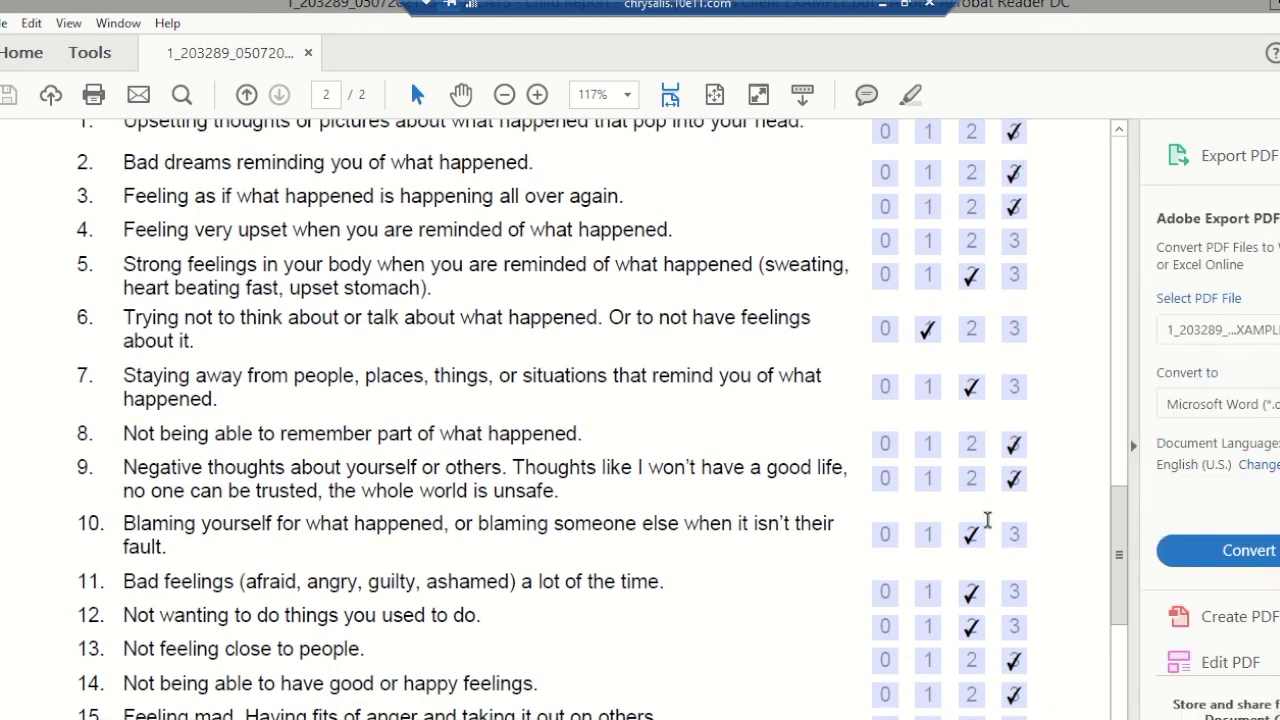
{"action": "left_click", "coordinate": [1122, 652]}
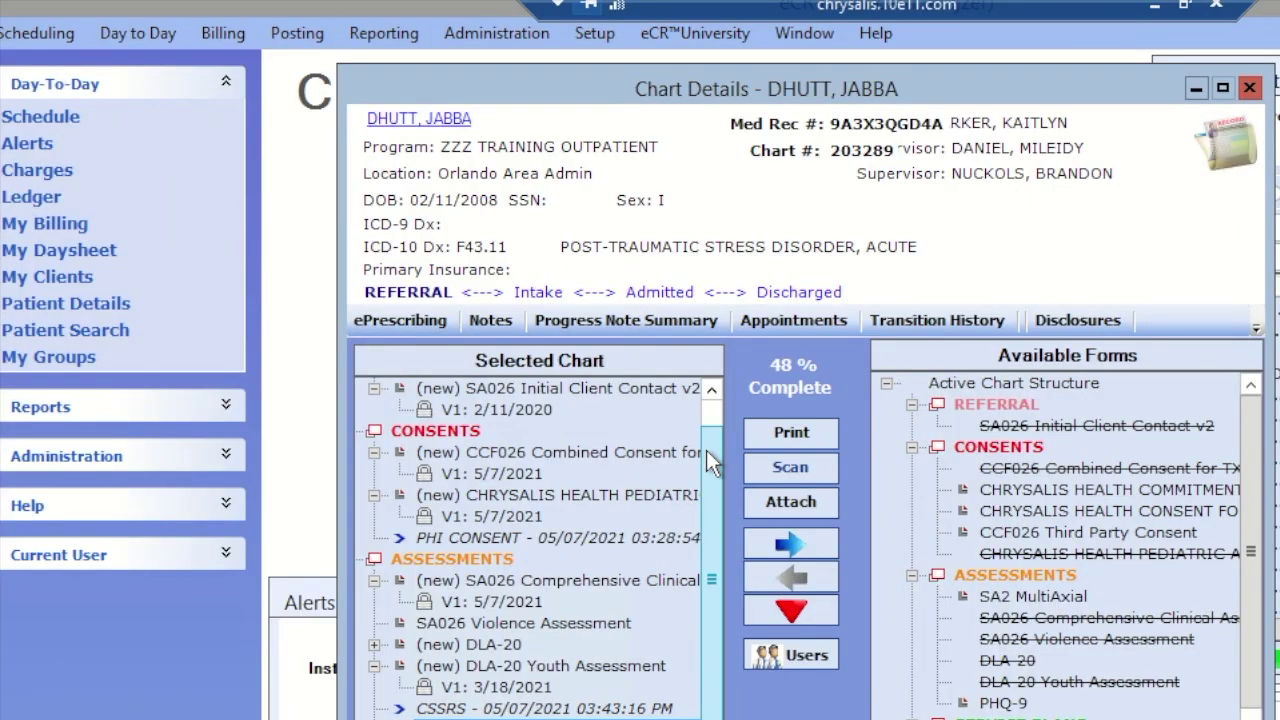
Return to the client chart and look over its referral, consent and assessment entries
{"action": "scroll", "coordinate": [707, 425], "scroll_direction": "up", "scroll_amount": 2}
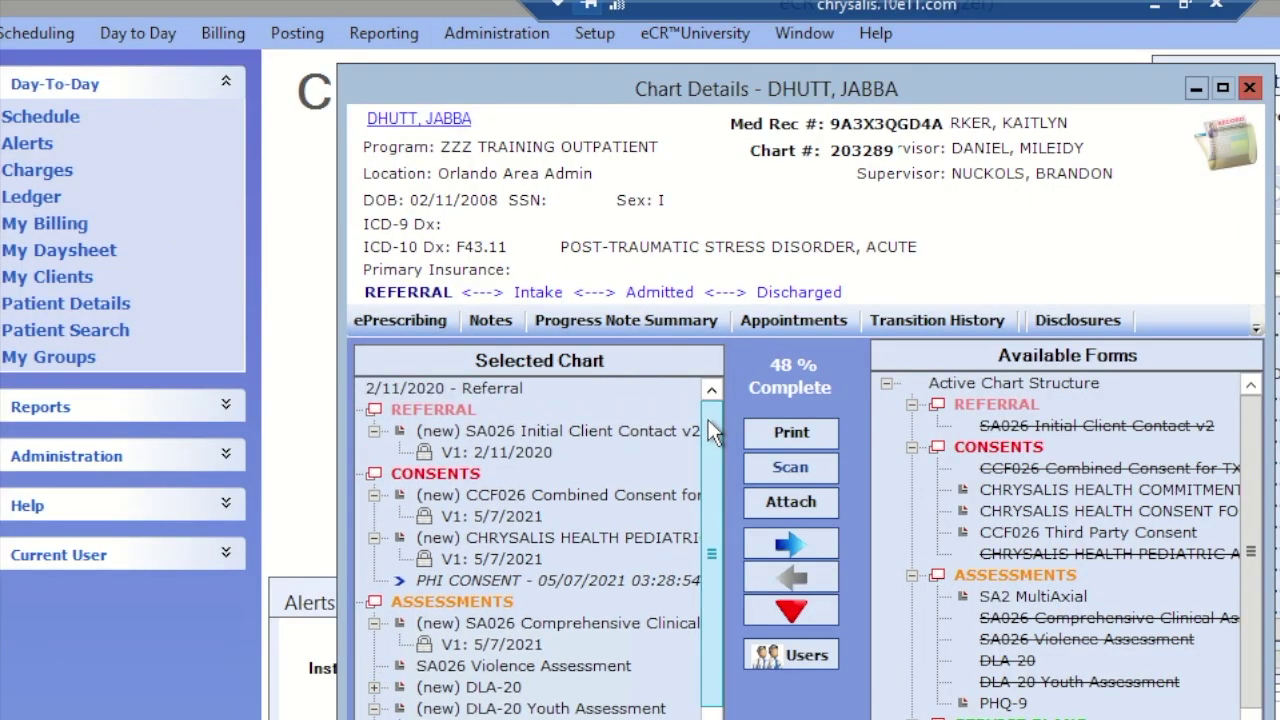
{"action": "left_click_drag", "start_coordinate": [708, 419], "coordinate": [722, 500]}
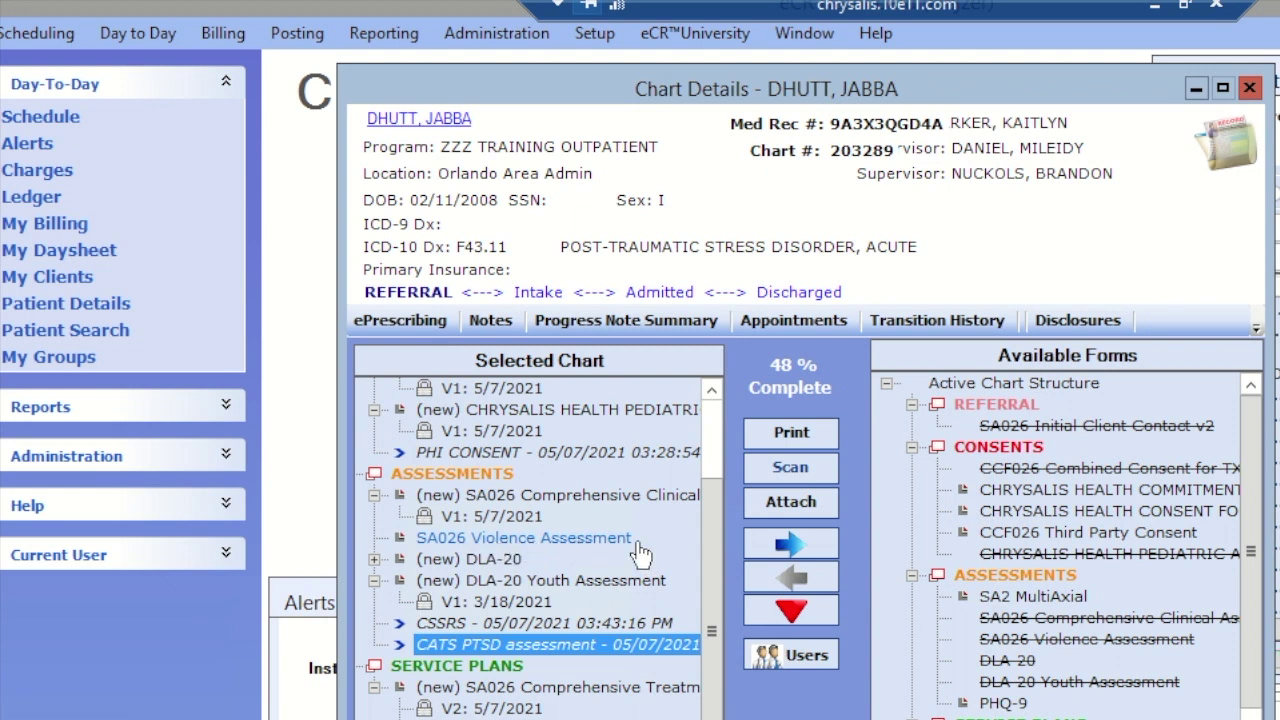
{"action": "left_click_drag", "start_coordinate": [713, 542], "coordinate": [716, 593]}
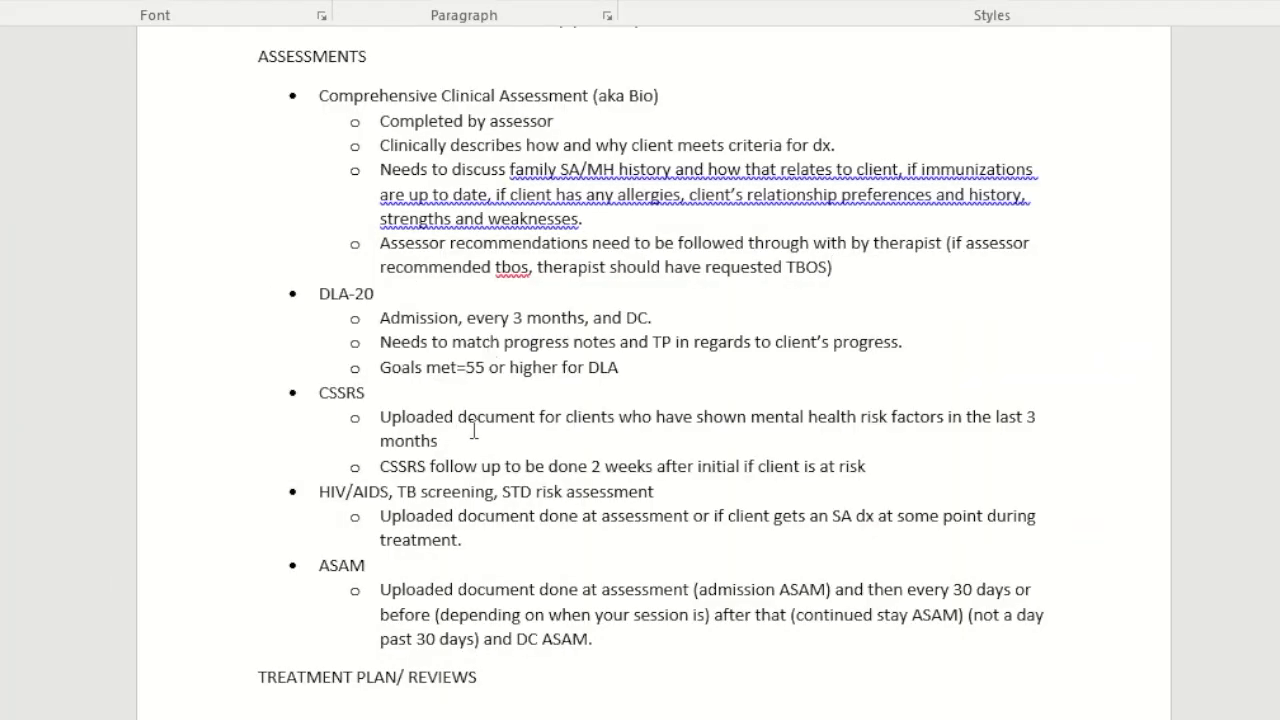
Switch to the requirements checklist in Word and read the remaining assessment requirements and the treatment plan and review rules
{"action": "scroll", "coordinate": [474, 428], "scroll_direction": "down", "scroll_amount": 5}
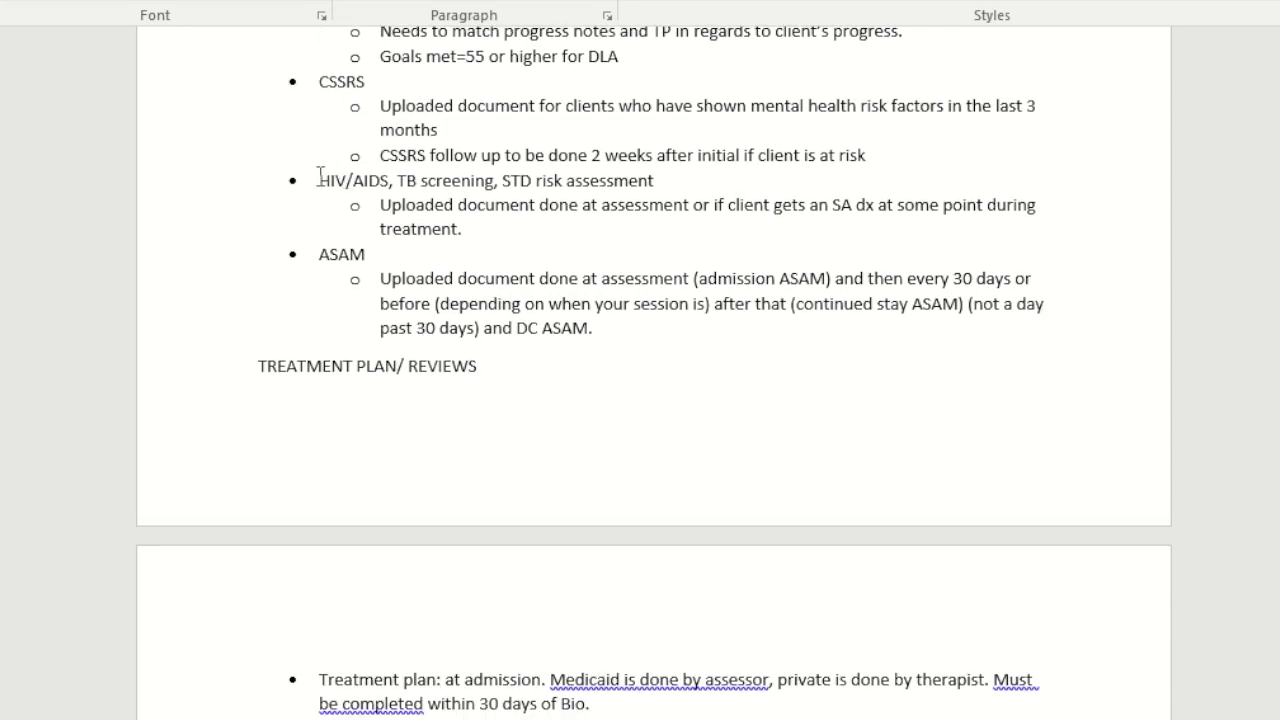
{"action": "left_click_drag", "start_coordinate": [320, 178], "coordinate": [432, 183]}
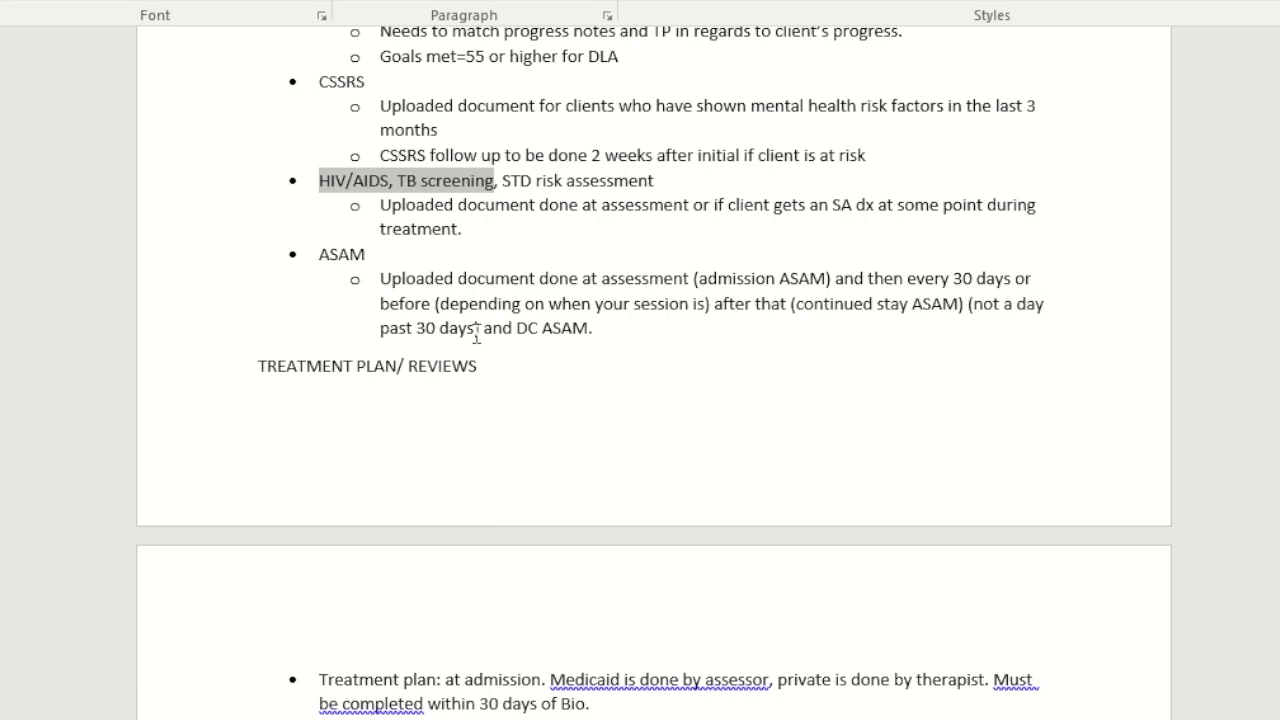
{"action": "scroll", "coordinate": [494, 394], "scroll_direction": "down", "scroll_amount": 4}
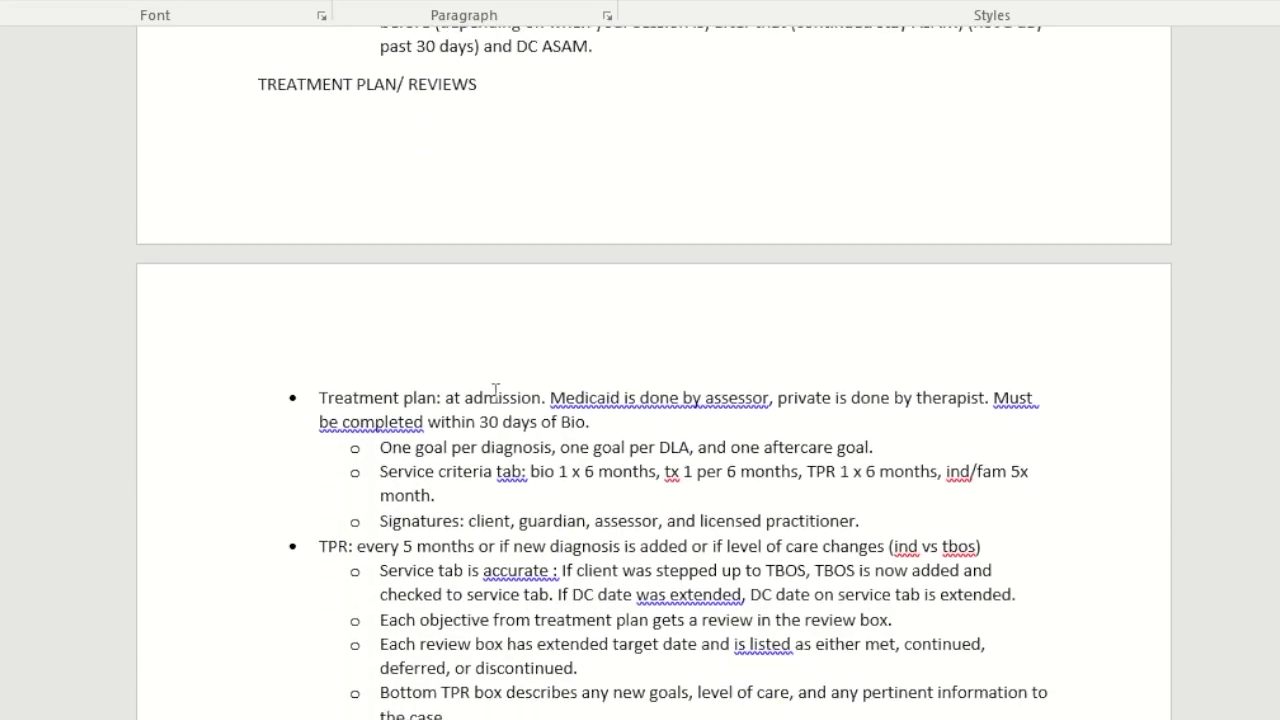
{"action": "scroll", "coordinate": [494, 391], "scroll_direction": "down", "scroll_amount": 1}
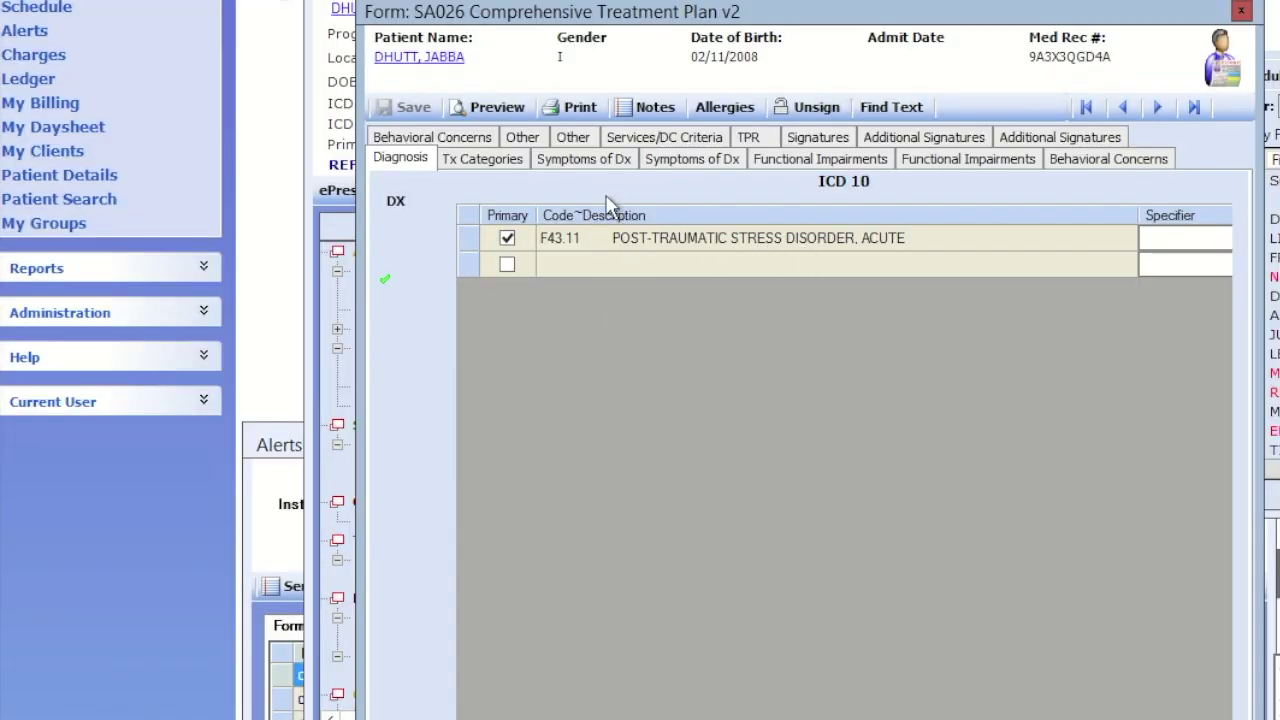
Switch to the SA026 Comprehensive Treatment Plan and compare its diagnosis with the problems, goals and objectives listed under Symptoms of Dx
{"action": "left_click", "coordinate": [568, 160]}
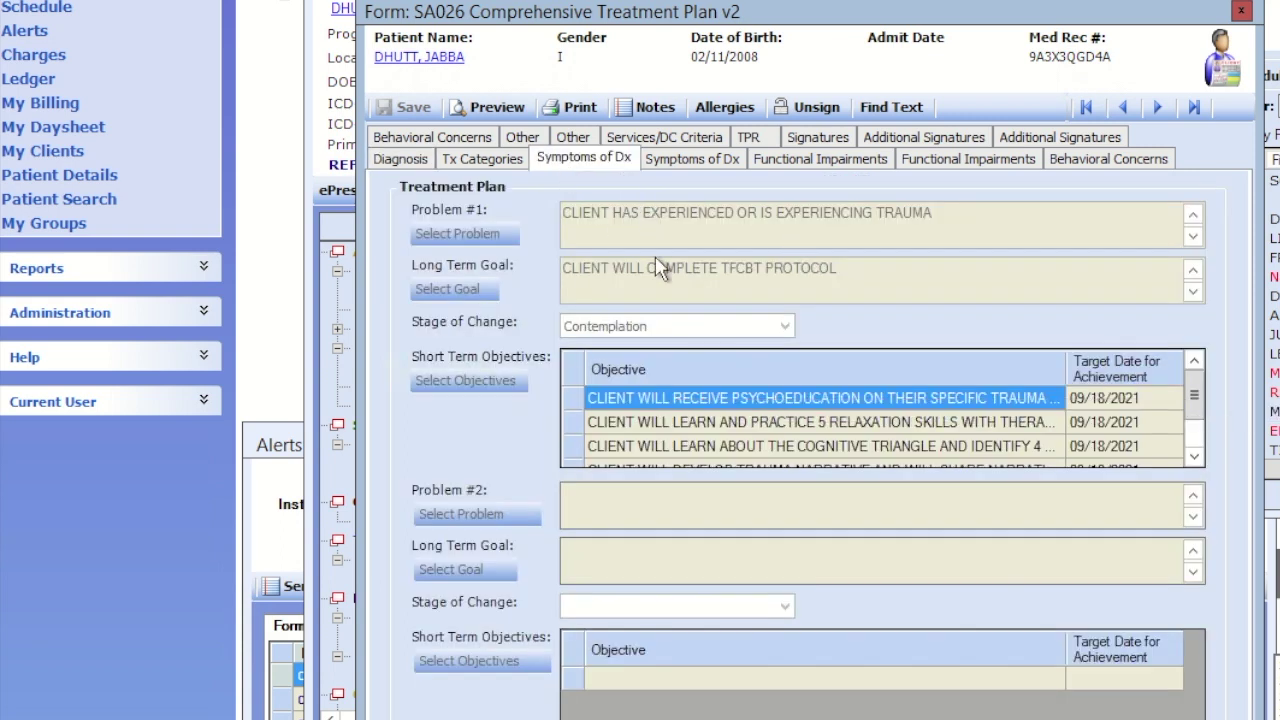
{"action": "left_click", "coordinate": [675, 160]}
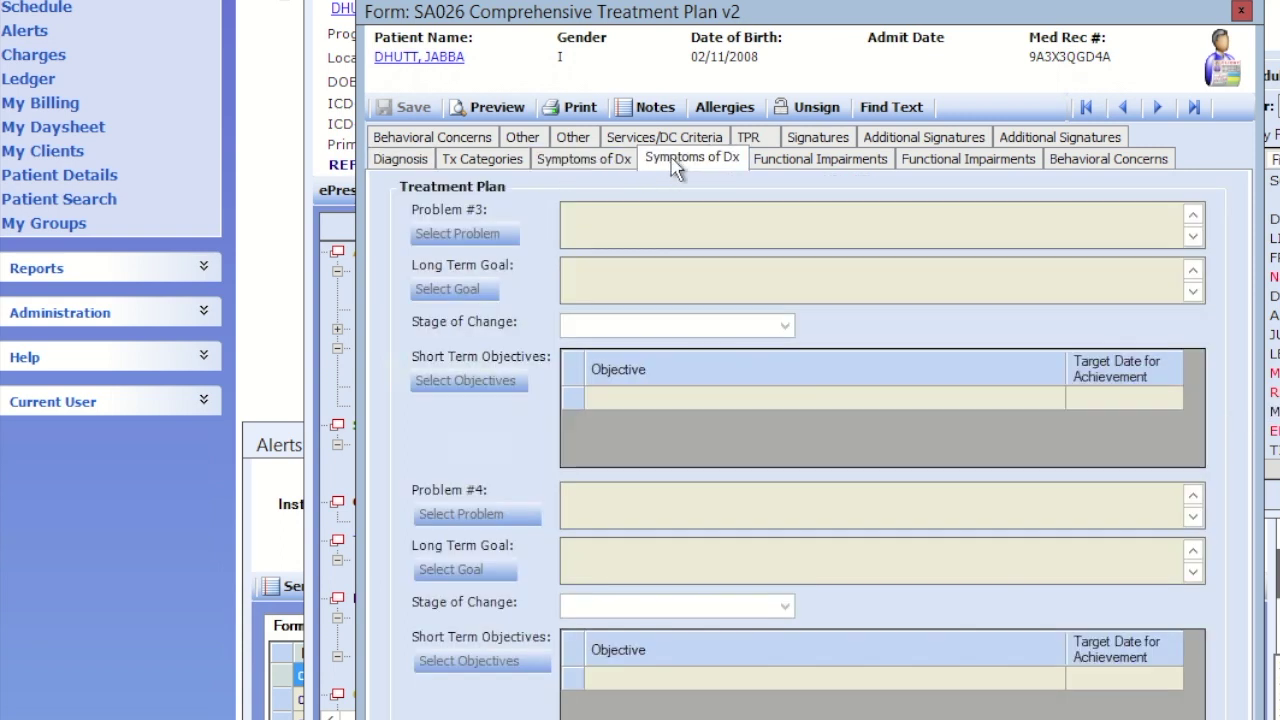
{"action": "left_click", "coordinate": [410, 163]}
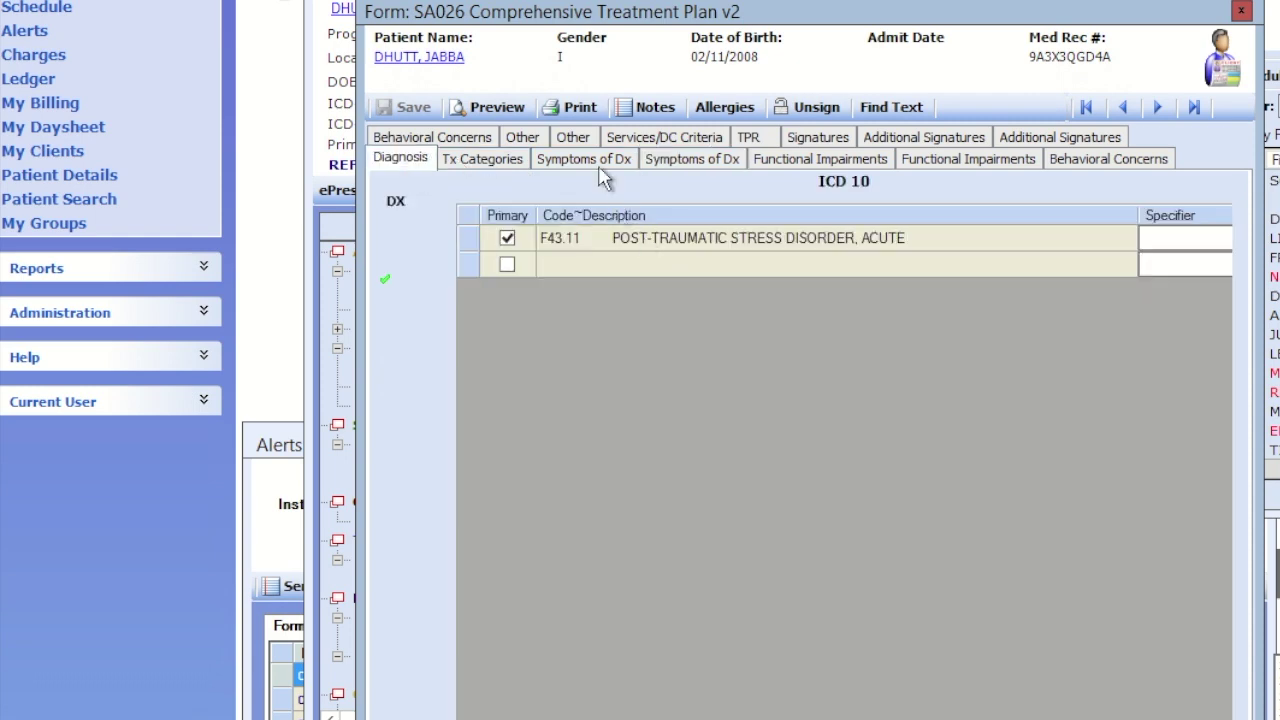
{"action": "left_click", "coordinate": [601, 163]}
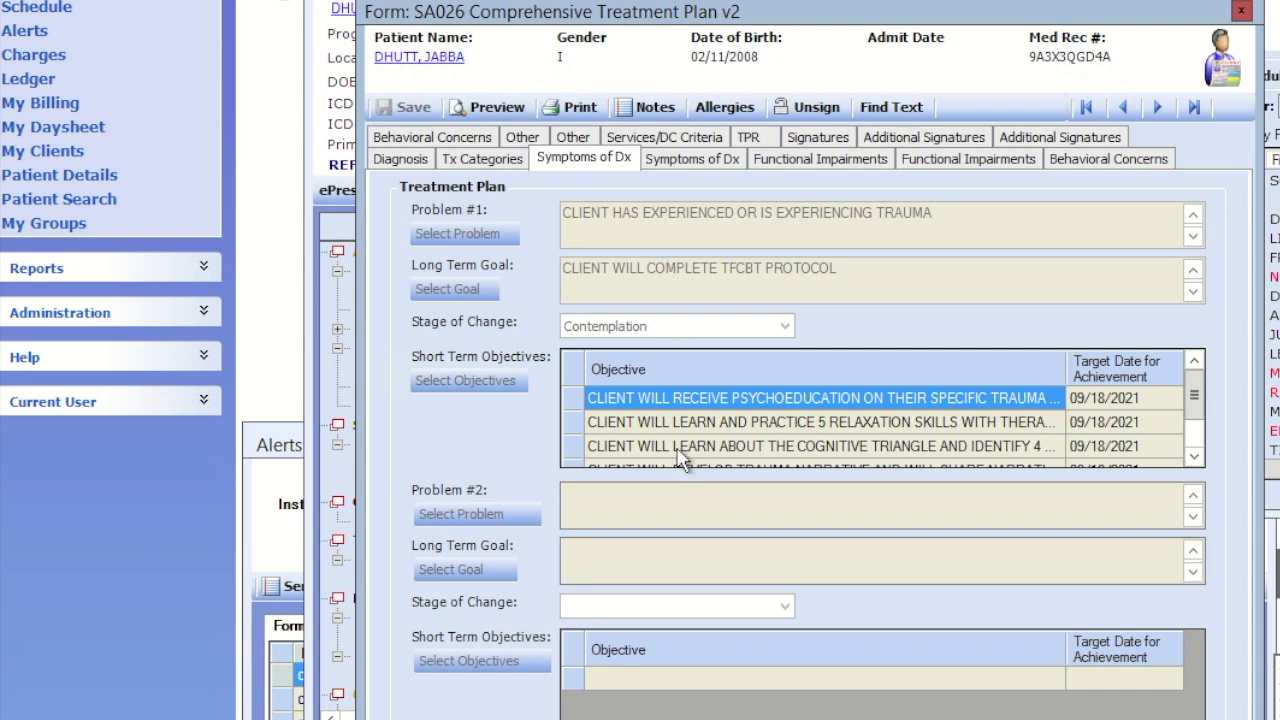
{"action": "left_click", "coordinate": [688, 162]}
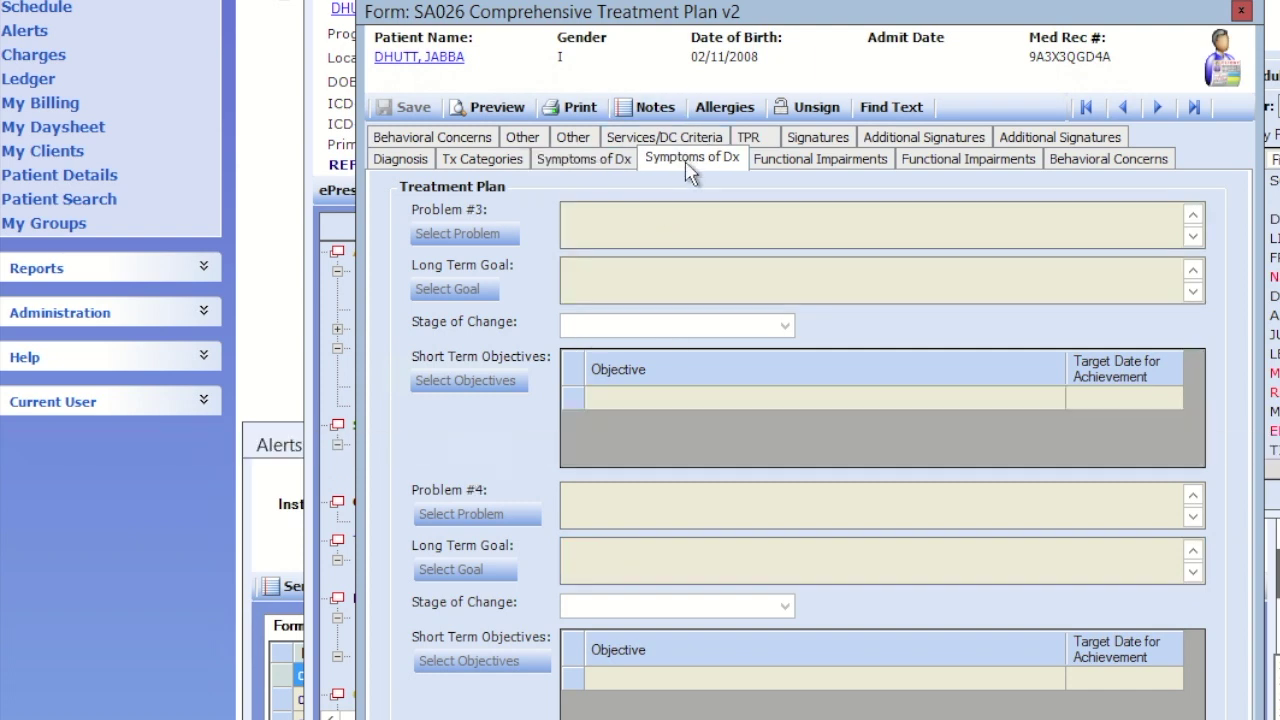
Review the treatment plan's functional impairment goals, then check its services, discharge criteria and signatures
{"action": "left_click", "coordinate": [814, 167]}
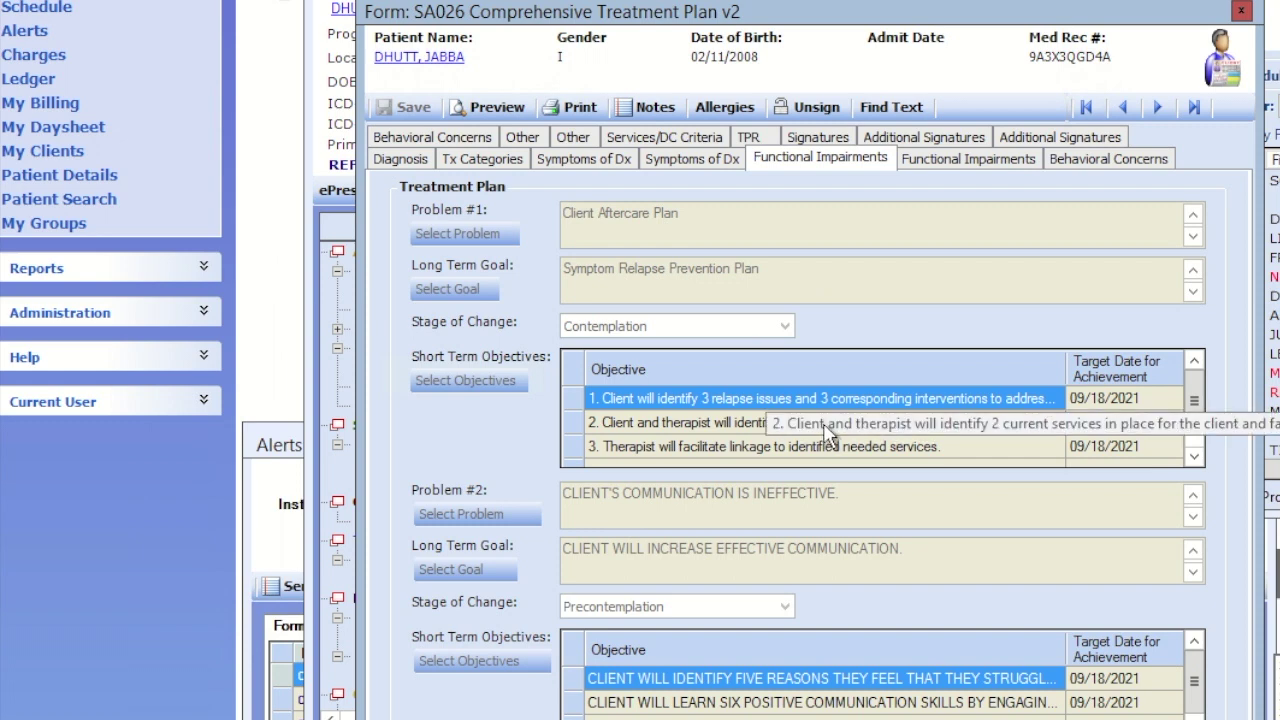
{"action": "left_click", "coordinate": [946, 162]}
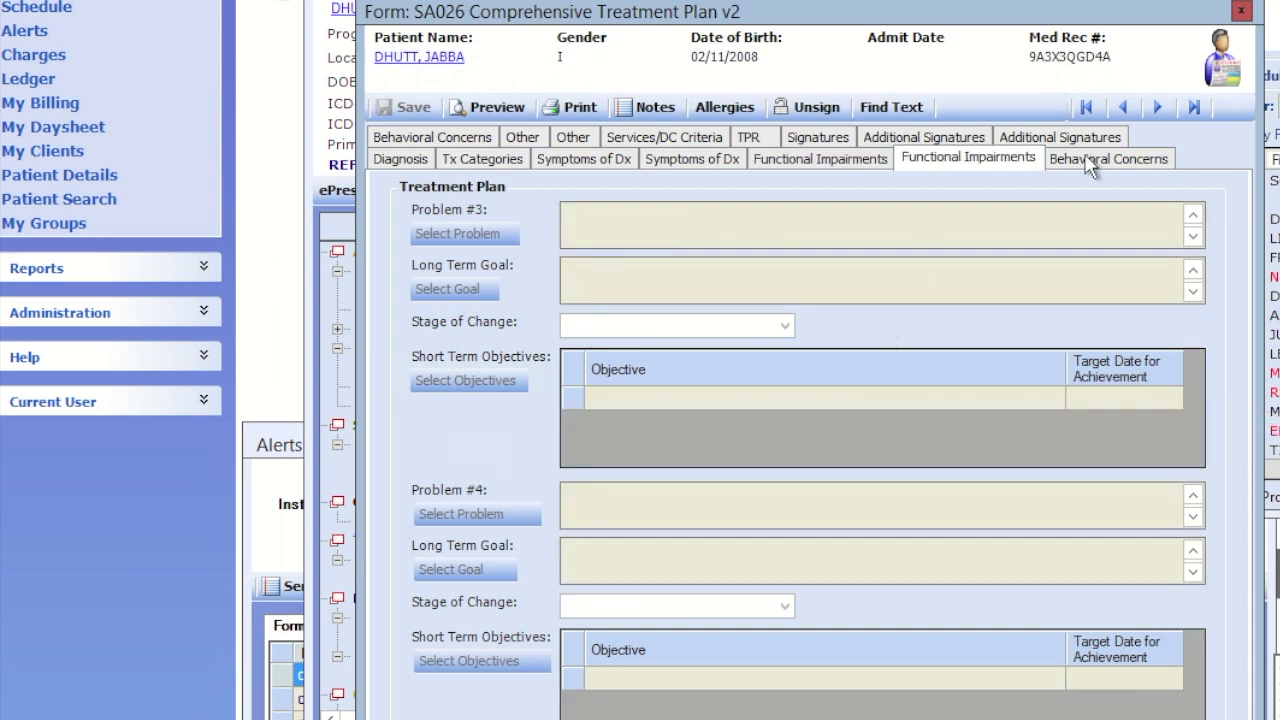
{"action": "left_click", "coordinate": [711, 140]}
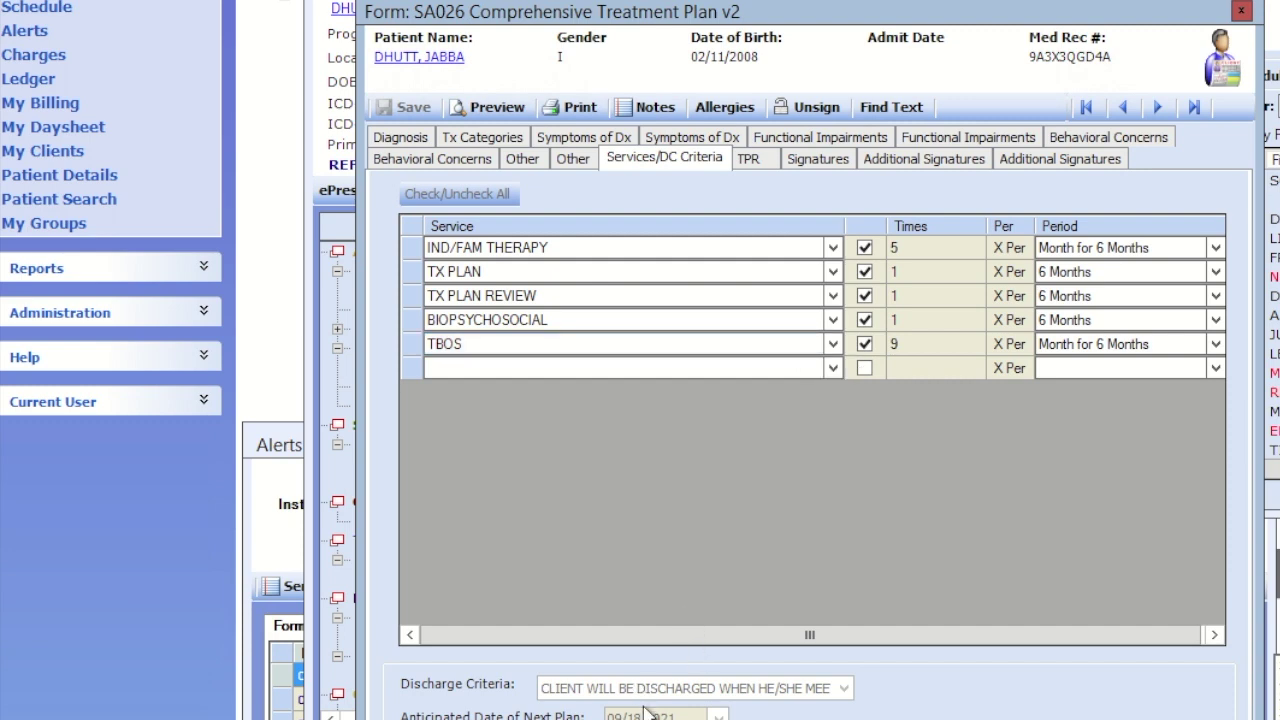
{"action": "left_click", "coordinate": [803, 163]}
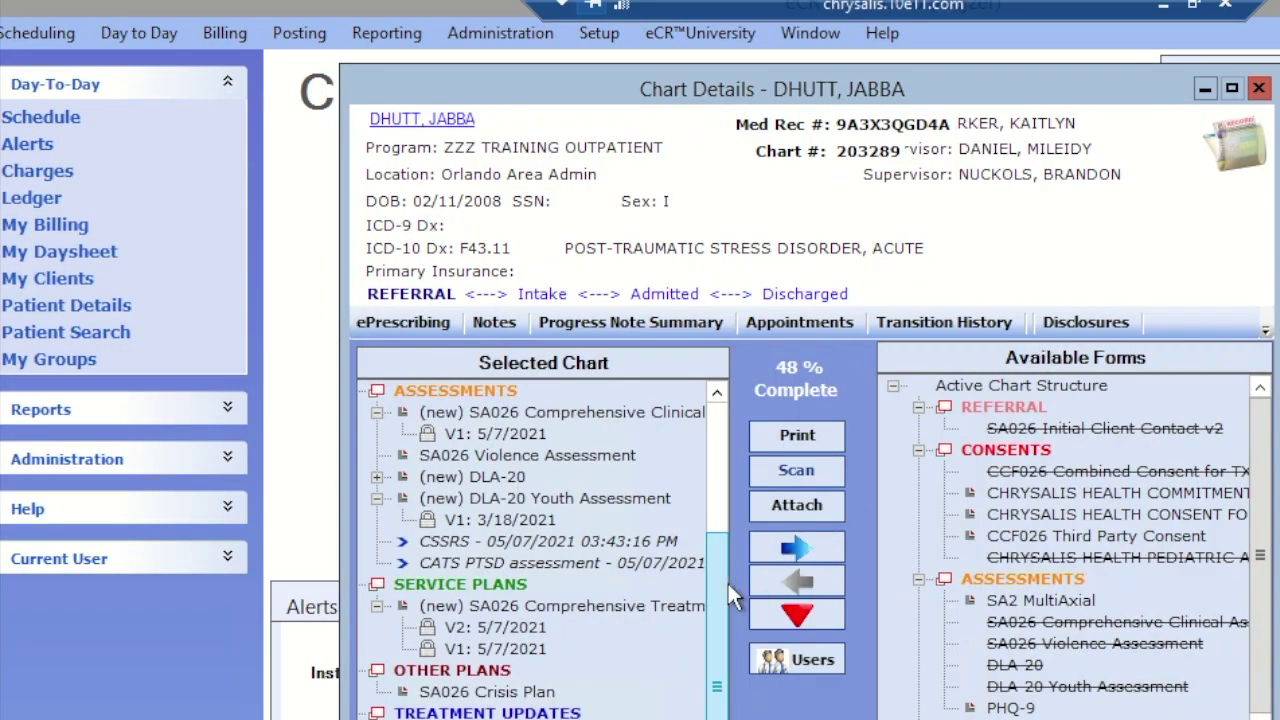
Return to the client chart and open a signed version of the SA026 Comprehensive Treatment Plan under Service Plans
{"action": "scroll", "coordinate": [717, 560], "scroll_direction": "up", "scroll_amount": 2}
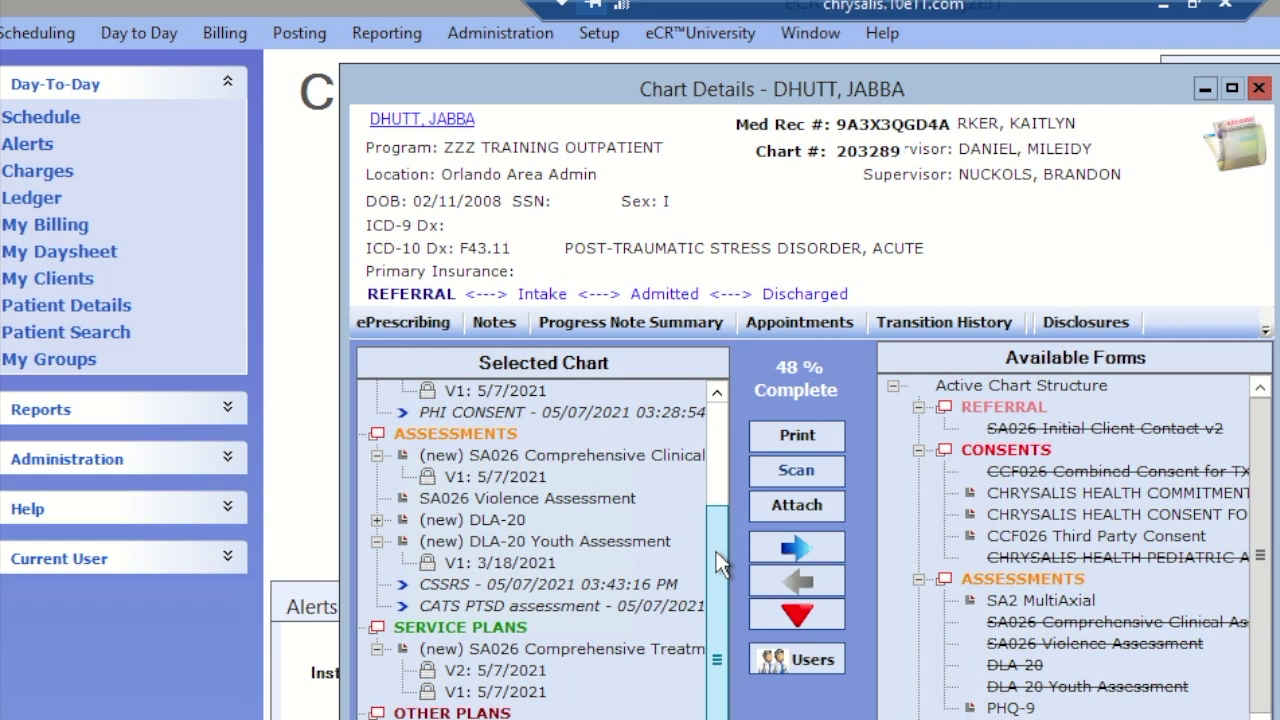
{"action": "left_click_drag", "start_coordinate": [716, 551], "coordinate": [717, 626]}
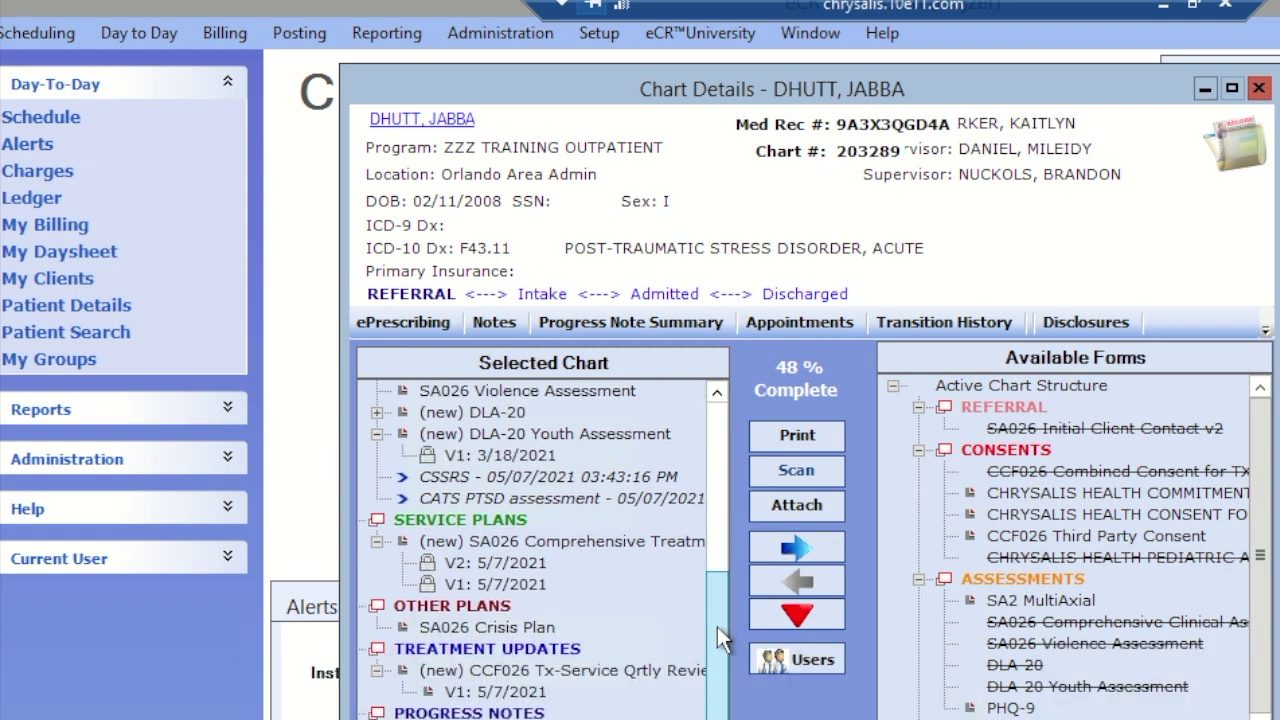
{"action": "left_click", "coordinate": [499, 575]}
{"action": "double_click", "coordinate": [499, 578]}
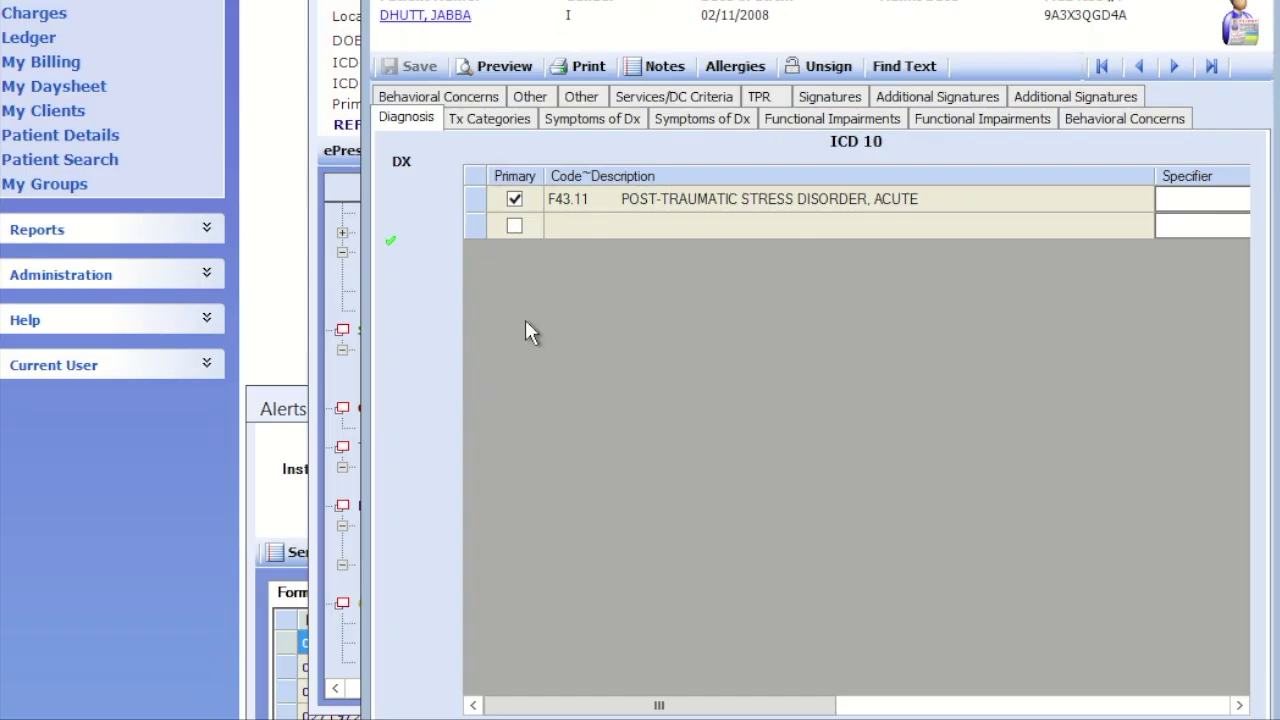
Review the TPR section's progress description and status for each prior objective, through the trauma narrative objective
{"action": "left_click", "coordinate": [766, 102]}
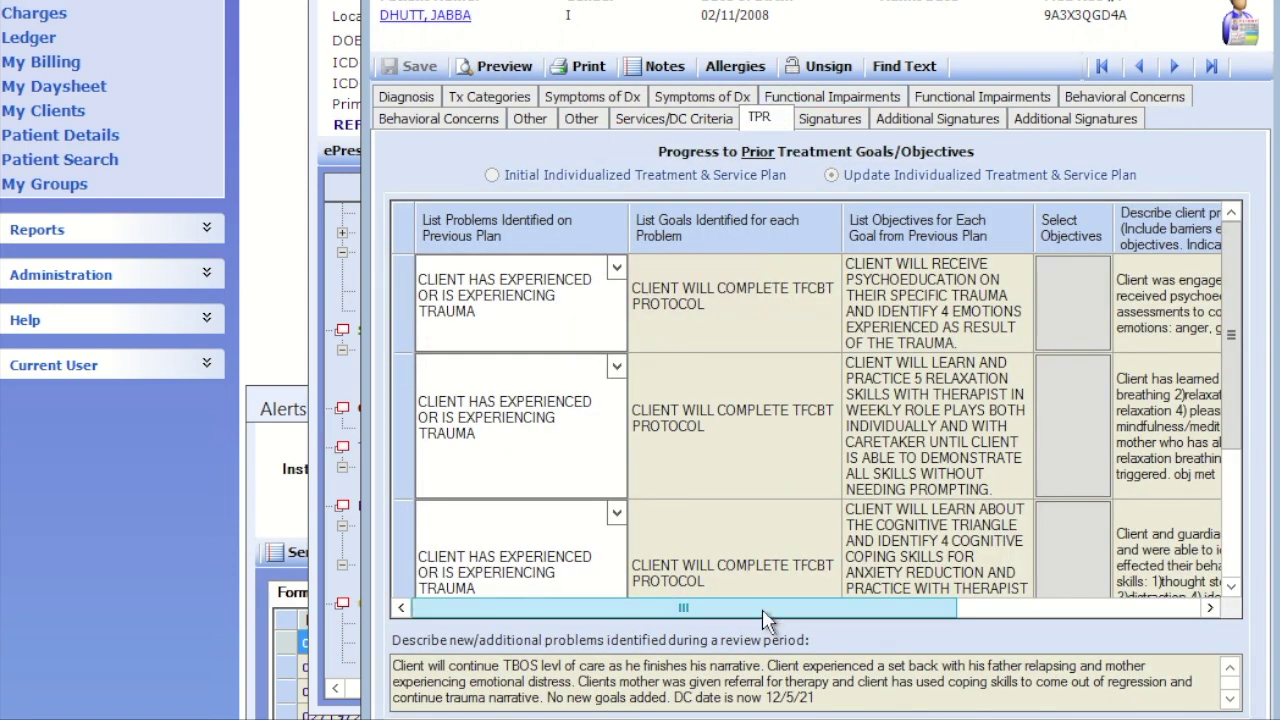
{"action": "left_click_drag", "start_coordinate": [762, 609], "coordinate": [978, 590]}
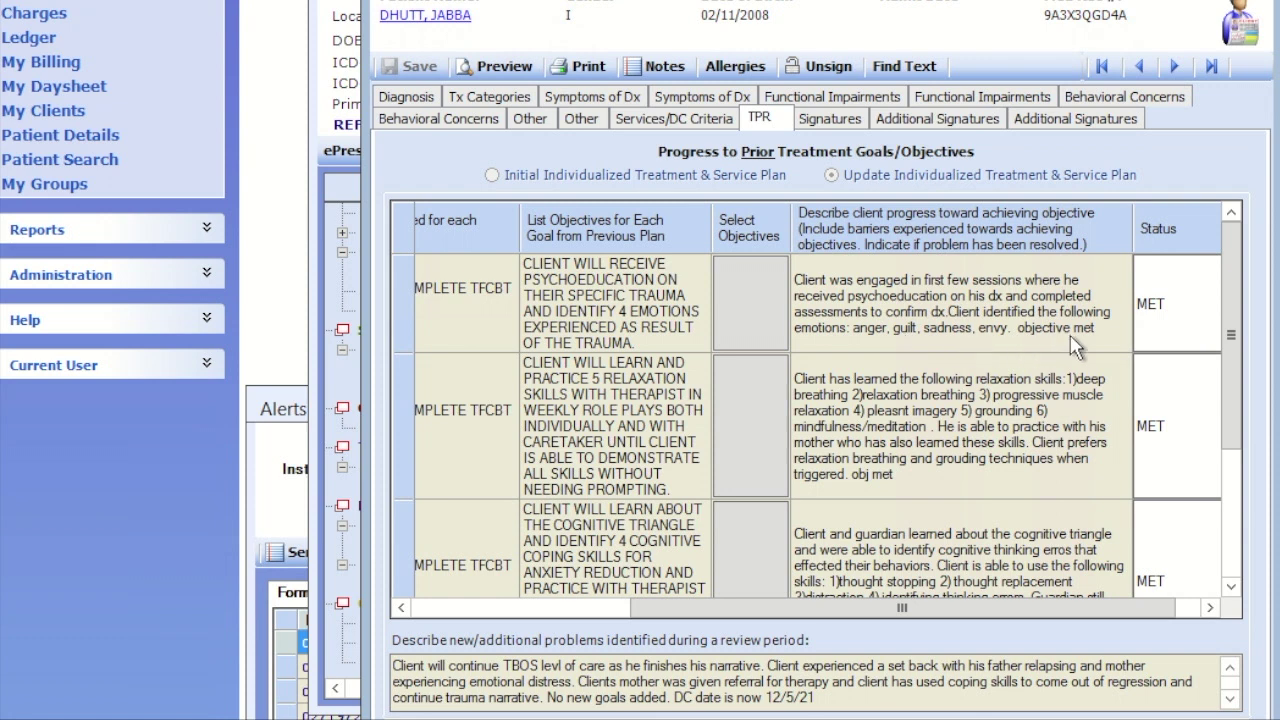
{"action": "left_click", "coordinate": [1166, 322]}
{"action": "left_click_drag", "start_coordinate": [1240, 425], "coordinate": [1243, 578]}
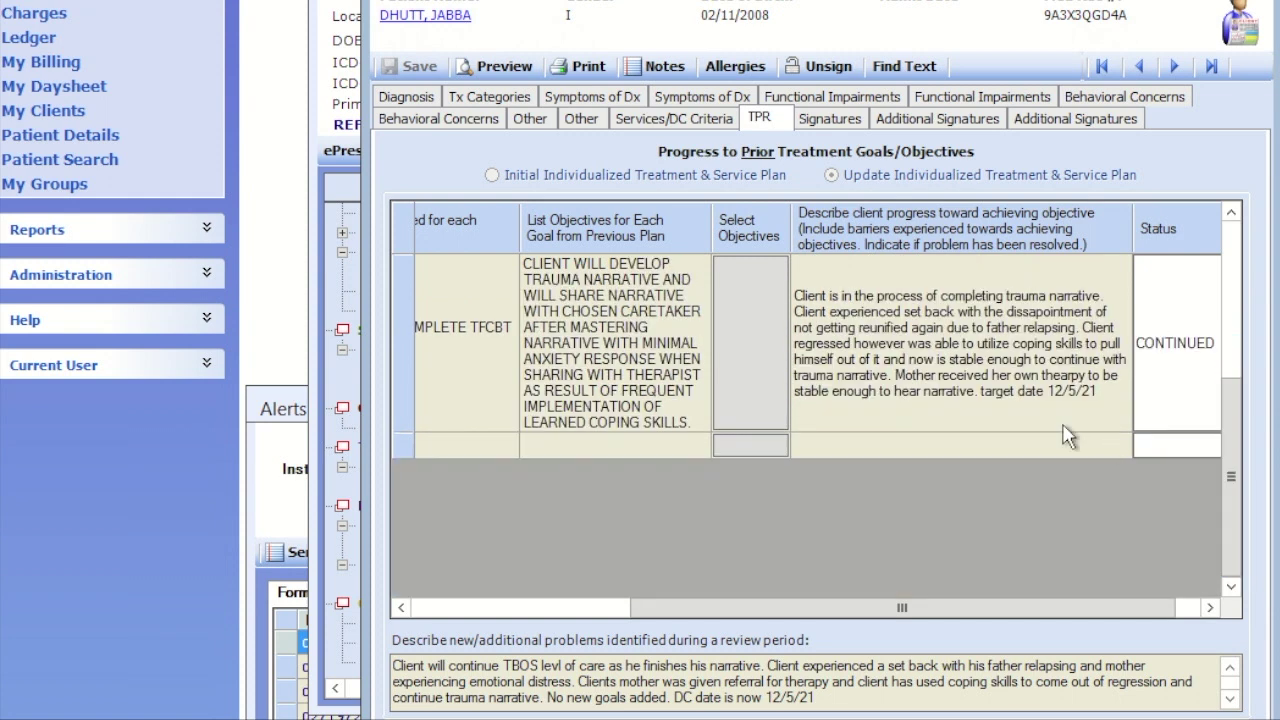